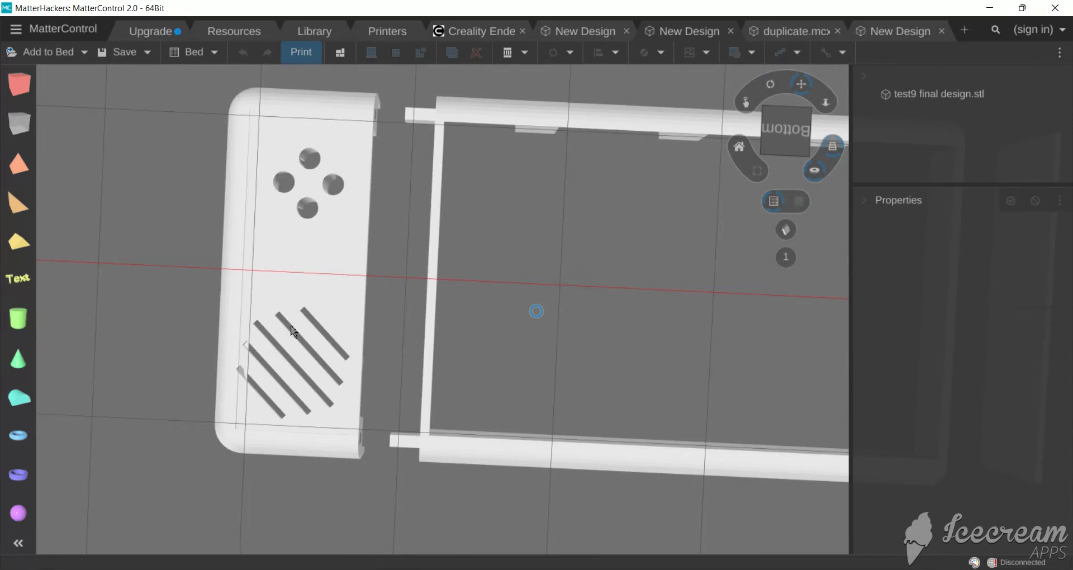
Examine the controller grip and the adjoining screen frame from the underside and from the inside.
drag(647, 318, 617, 340)
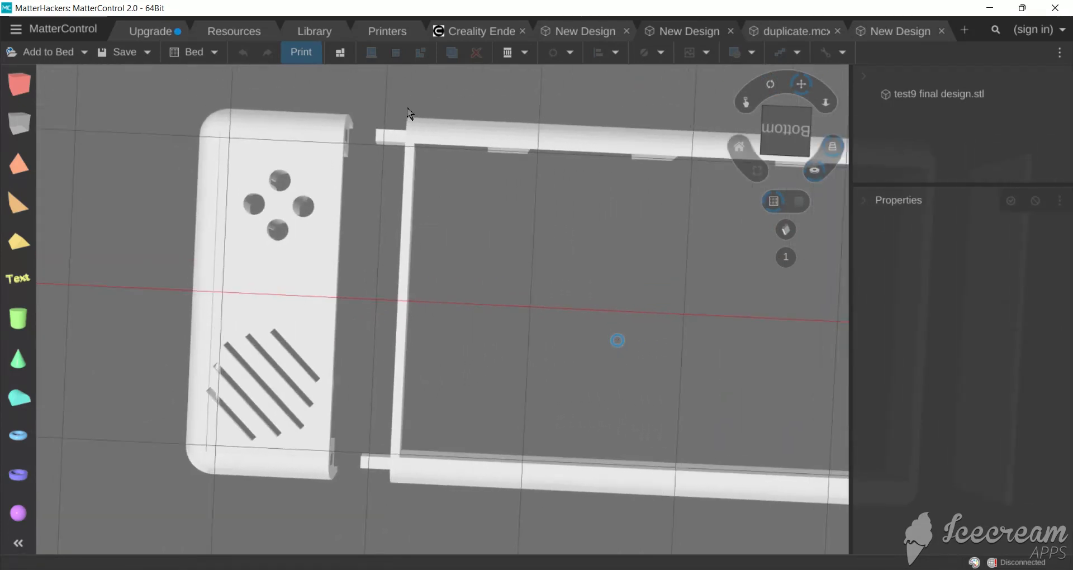
mouse_move(407, 107)
right_down()
mouse_move(386, 338)
mouse_move(479, 164)
right_up()
mouse_move(478, 159)
mouse_down()
mouse_move(482, 282)
mouse_move(426, 413)
mouse_up()
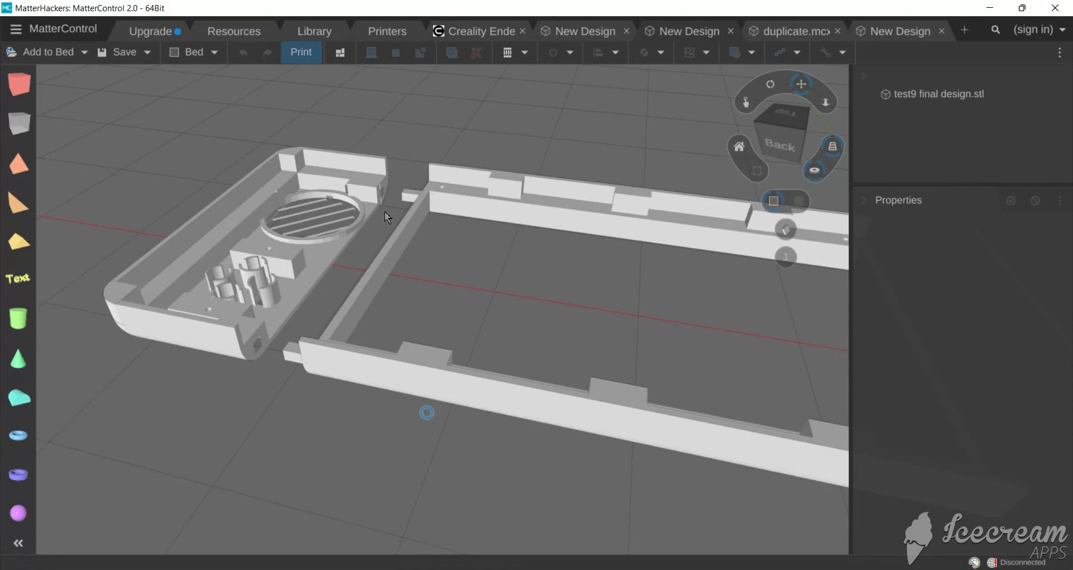
right_drag(386, 210, 401, 209)
scroll(307, 155, up, 8)
mouse_move(471, 296)
right_down()
mouse_move(401, 297)
mouse_move(336, 250)
mouse_move(528, 294)
mouse_move(587, 271)
mouse_move(541, 288)
mouse_move(411, 300)
mouse_move(477, 324)
mouse_move(324, 378)
mouse_move(498, 326)
mouse_move(269, 393)
right_up()
scroll(287, 351, up, 4)
scroll(683, 184, up, 5)
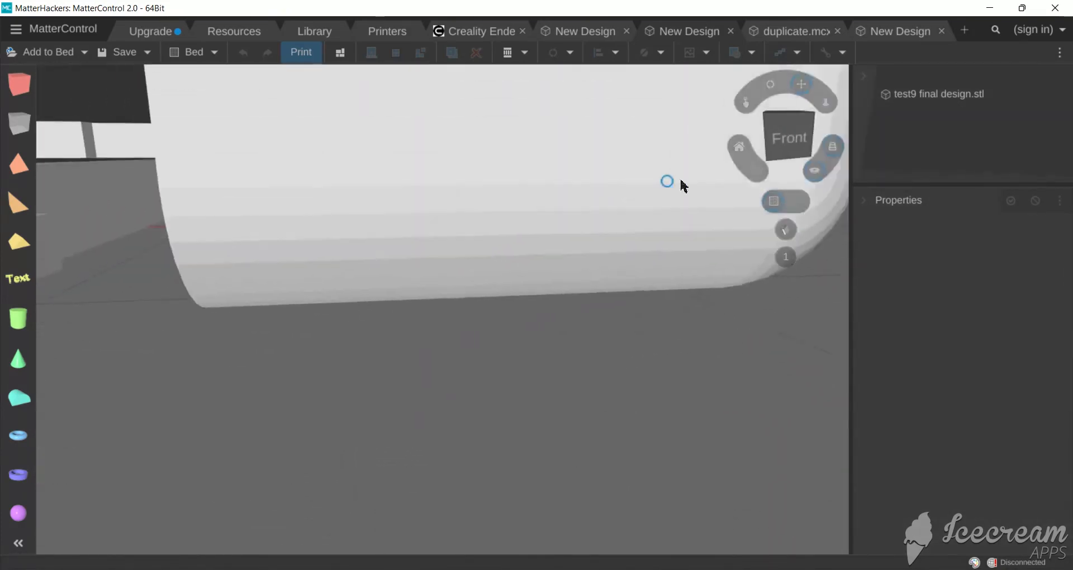
Inspect the connecting tab at the end of the screen frame and the mating edge of the controller grip.
scroll(393, 290, down, 3)
right_drag(102, 307, 89, 312)
middle_drag(144, 296, 290, 230)
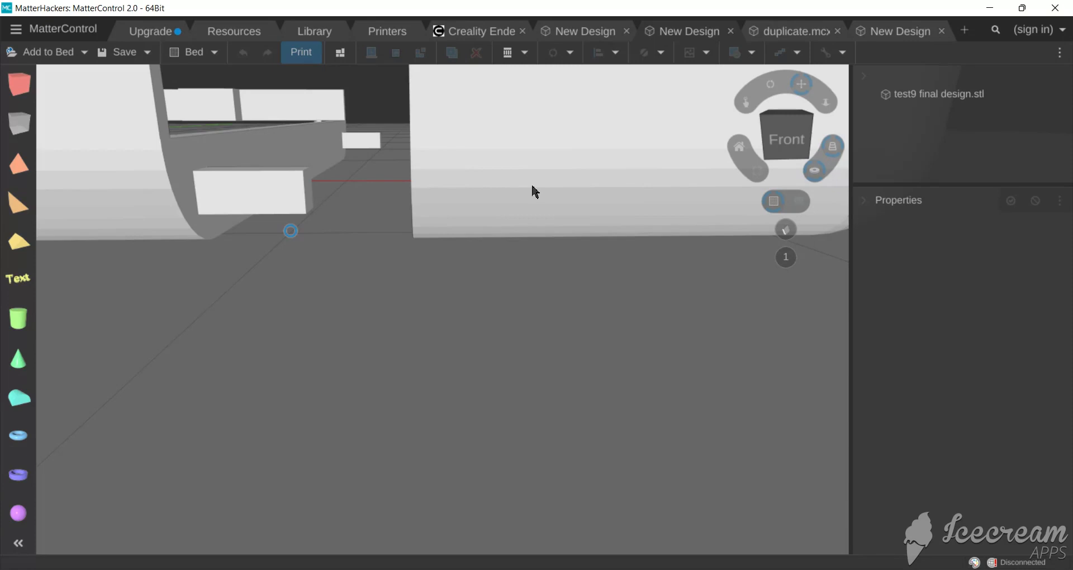
scroll(563, 141, down, 2)
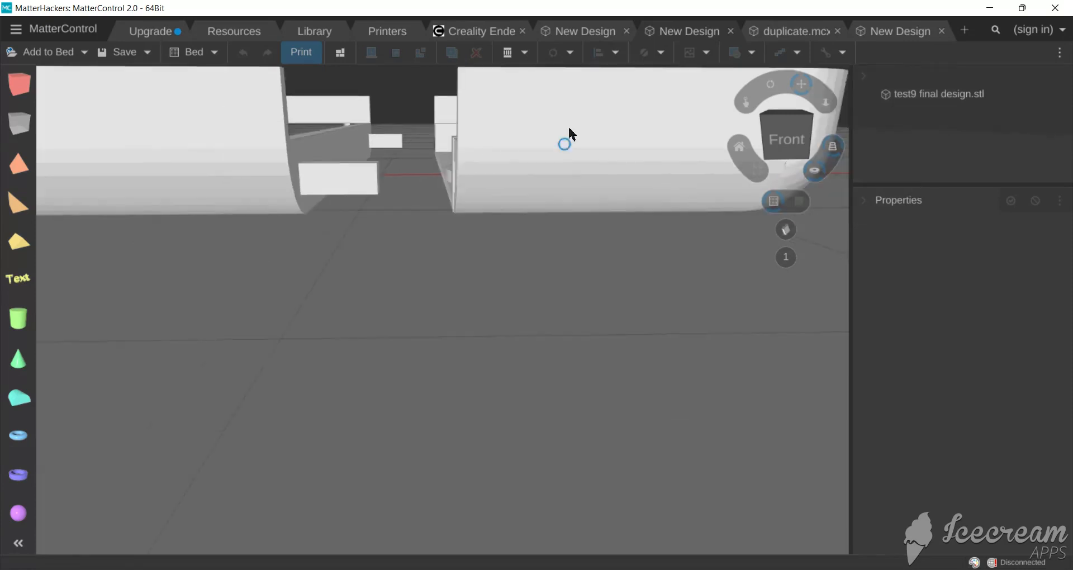
Examine the controller grip's inside and outside, including the speaker slots and the four round button holders.
right_drag(567, 128, 564, 200)
scroll(570, 200, down, 3)
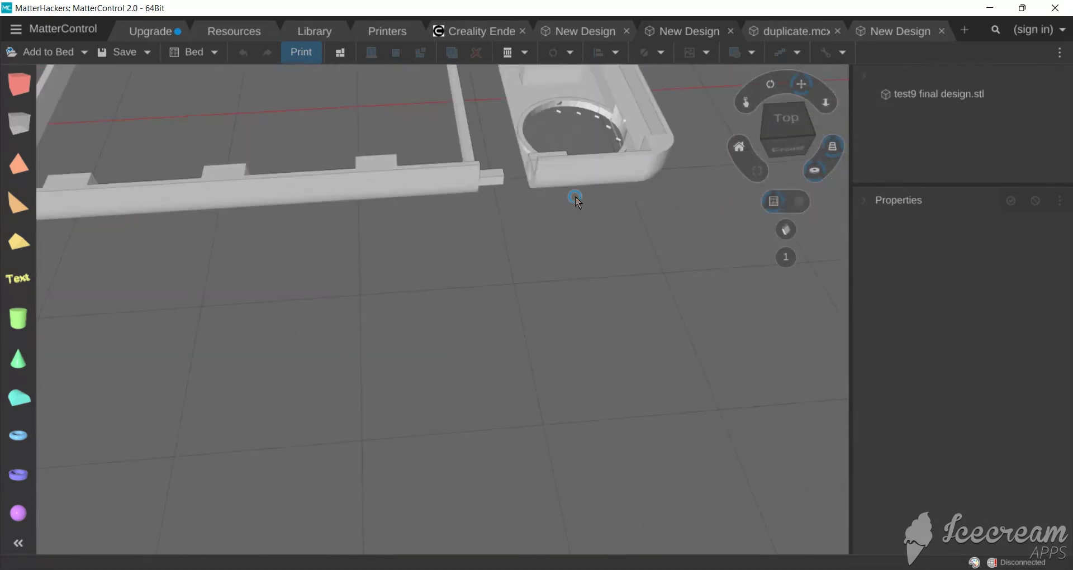
right_drag(691, 96, 624, 441)
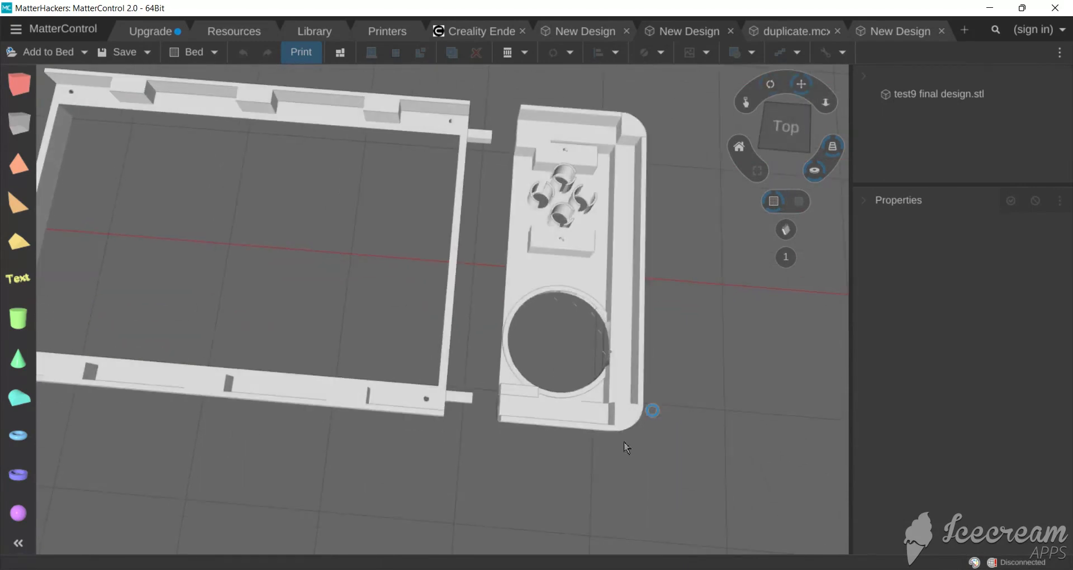
right_drag(598, 383, 556, 157)
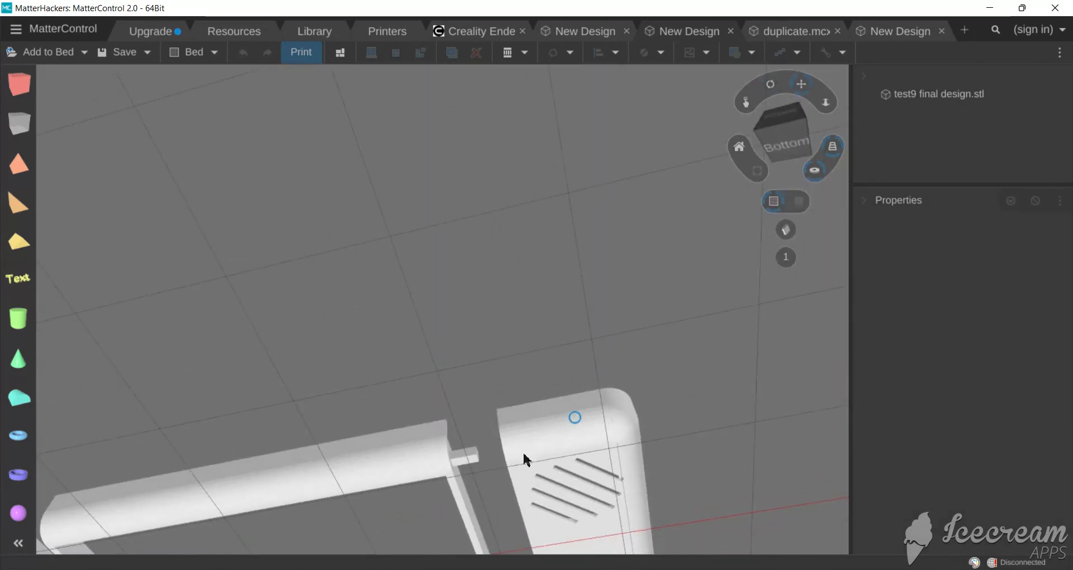
right_drag(584, 483, 551, 350)
scroll(565, 296, up, 6)
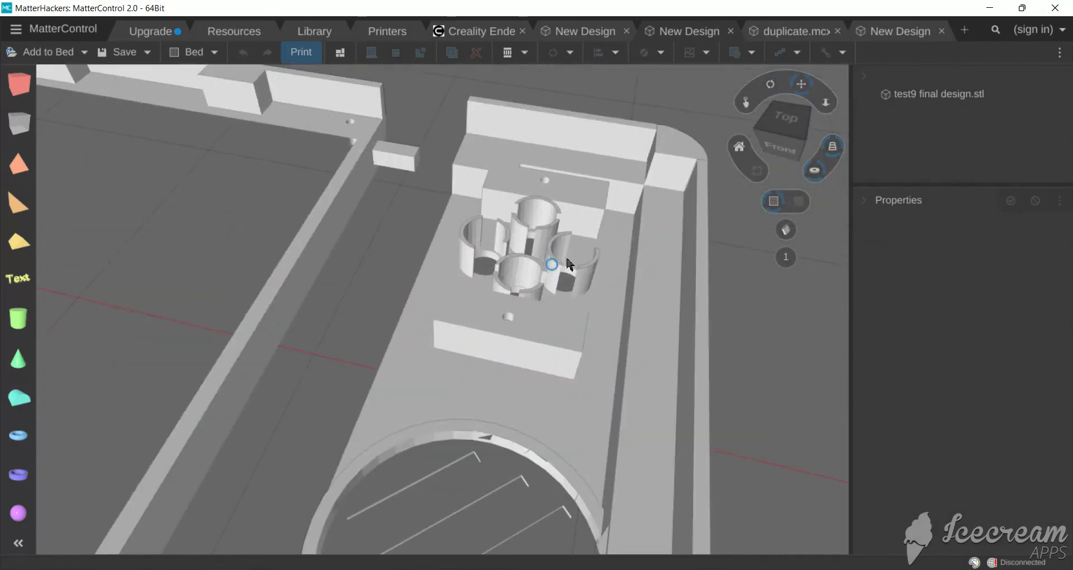
mouse_move(590, 277)
right_down()
mouse_move(591, 330)
mouse_move(592, 220)
mouse_move(582, 282)
right_up()
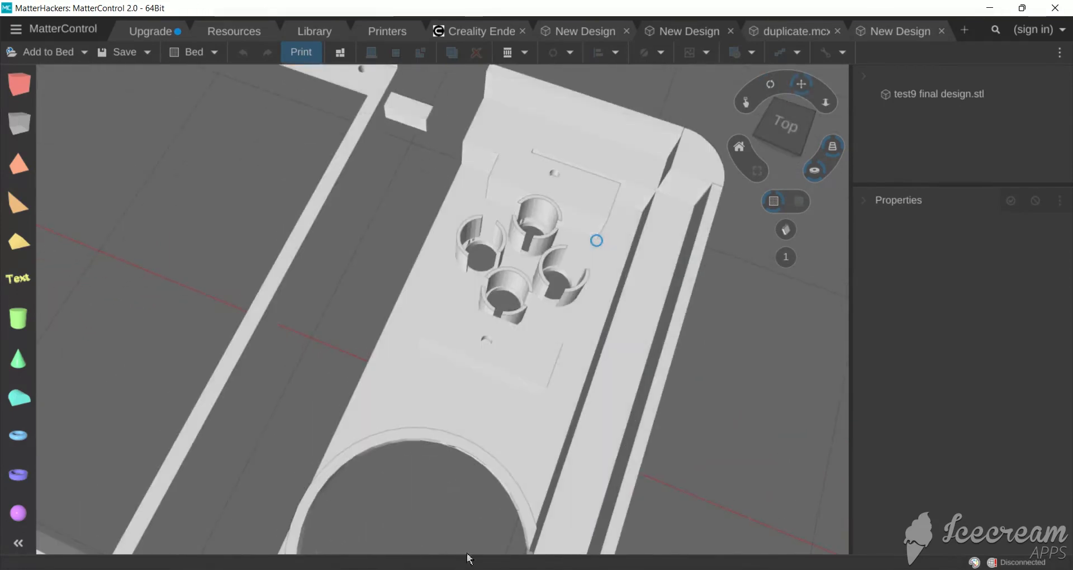
Switch to the web browser, view the PiGrrl Zero Custom Gamepad PCB product page, and return to MatterControl.
mouse_move(475, 569)
click(316, 514)
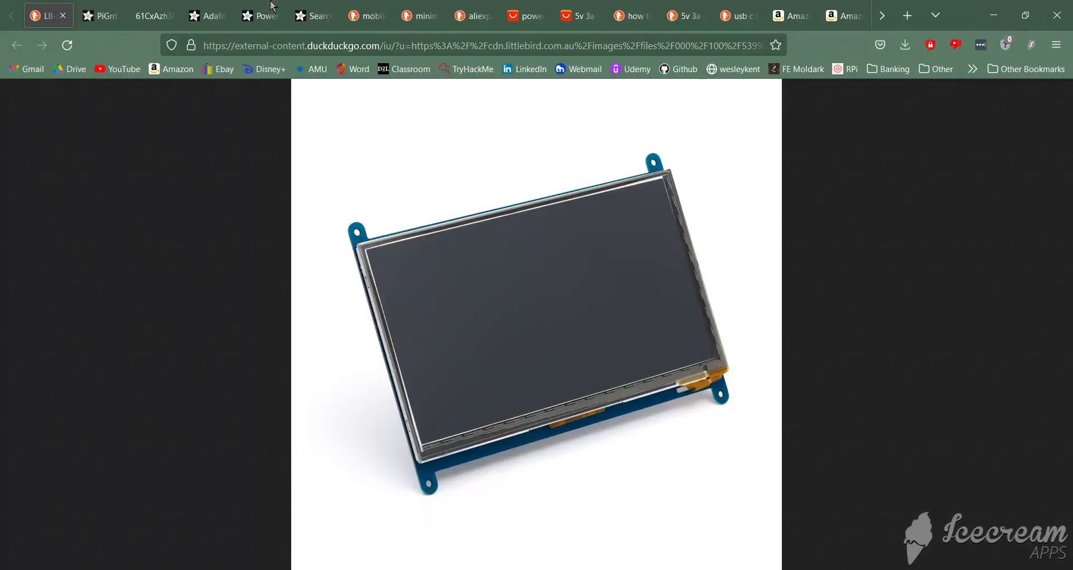
click(114, 7)
scroll(913, 308, up, 2)
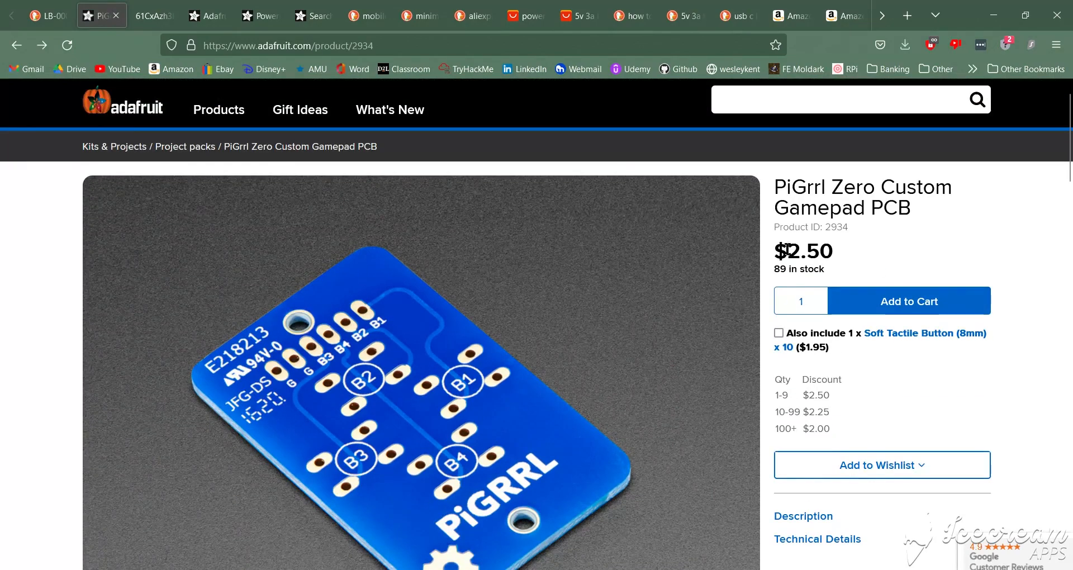
click(981, 6)
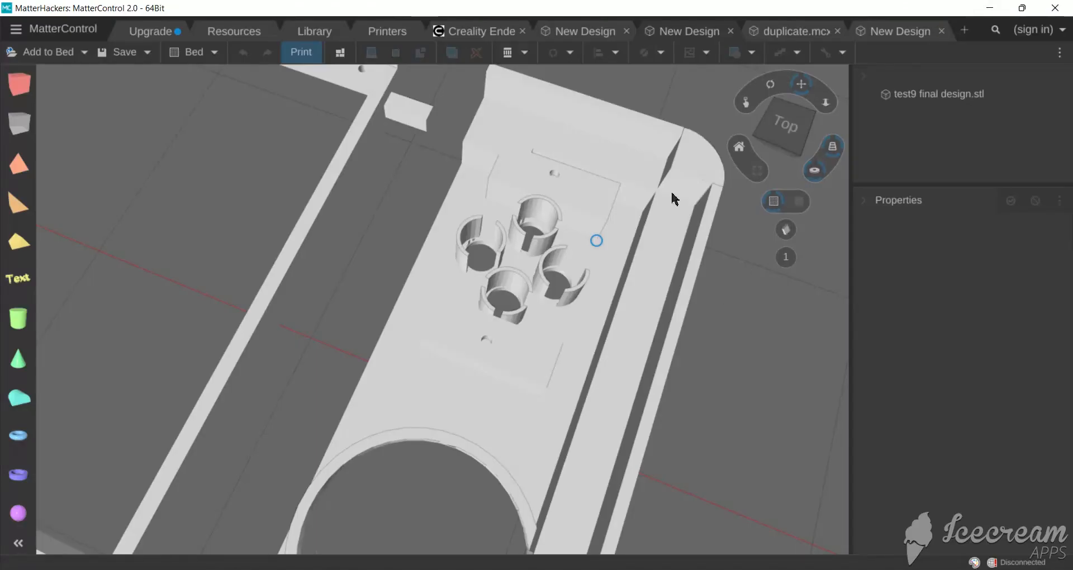
Examine the mounting blocks and button holders inside the grip, and the screw holes of the screen frame.
right_drag(661, 183, 674, 162)
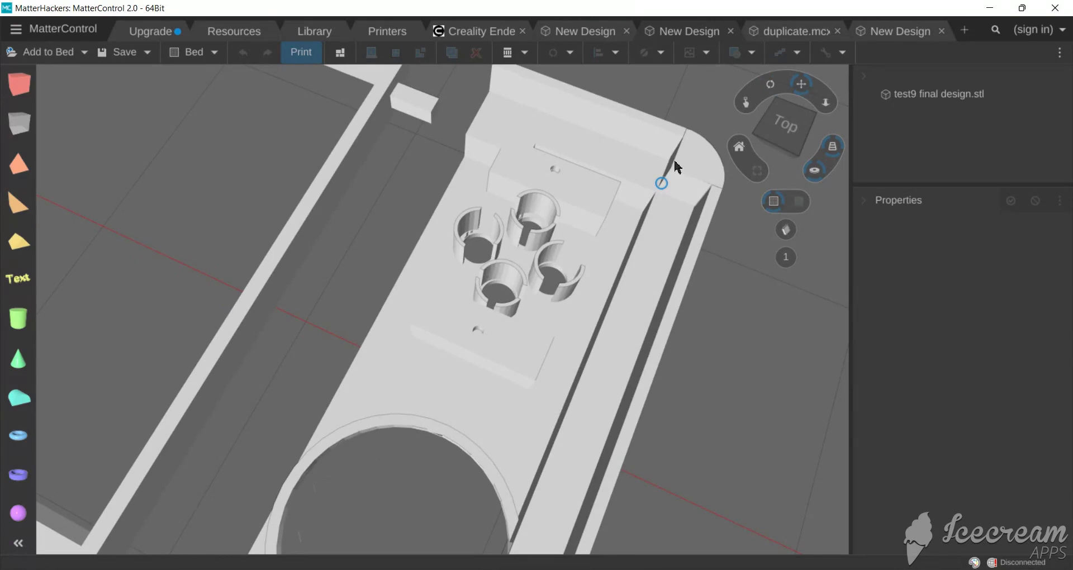
right_drag(692, 155, 696, 132)
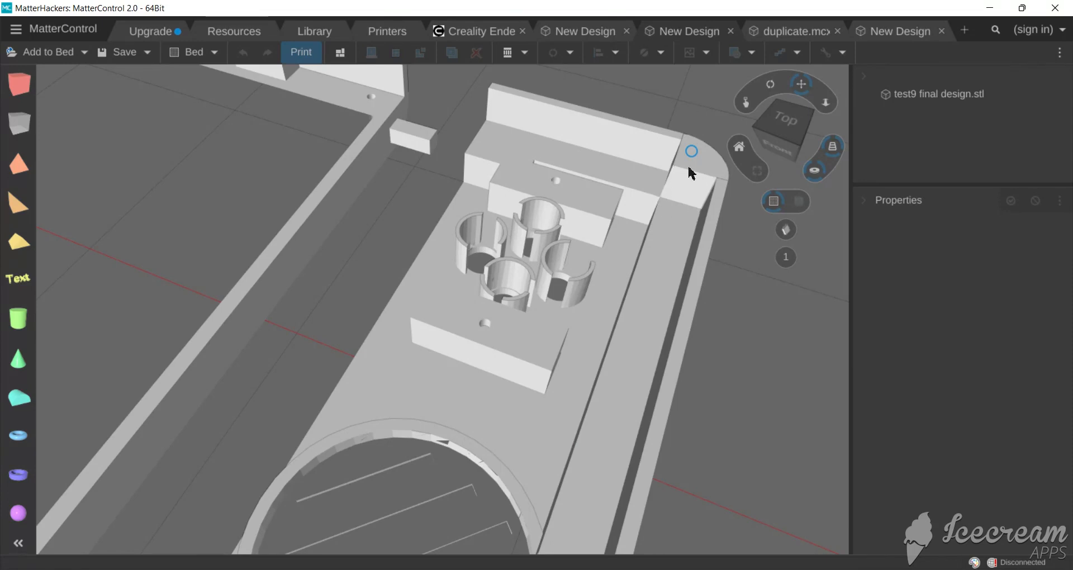
right_drag(632, 185, 502, 198)
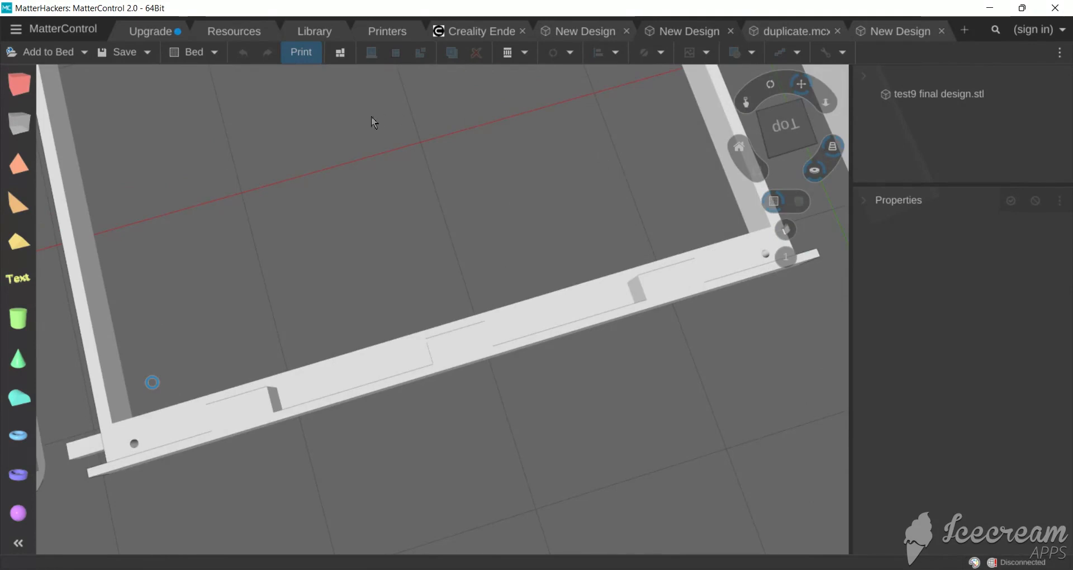
right_drag(371, 117, 368, 211)
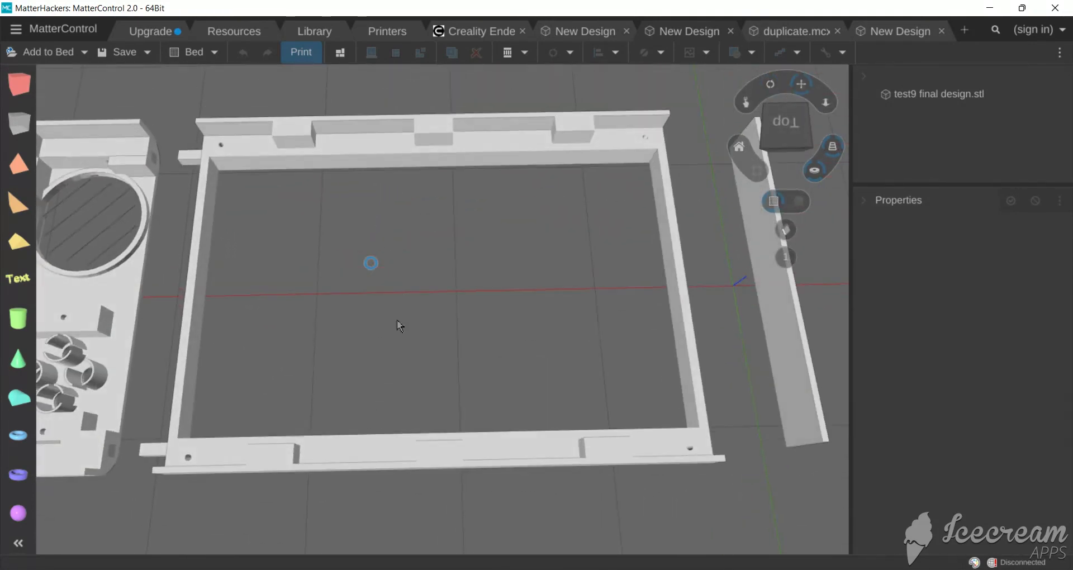
Switch to the web browser, view the picture of the display with its corner mounting ears, and return to MatterControl.
click(319, 511)
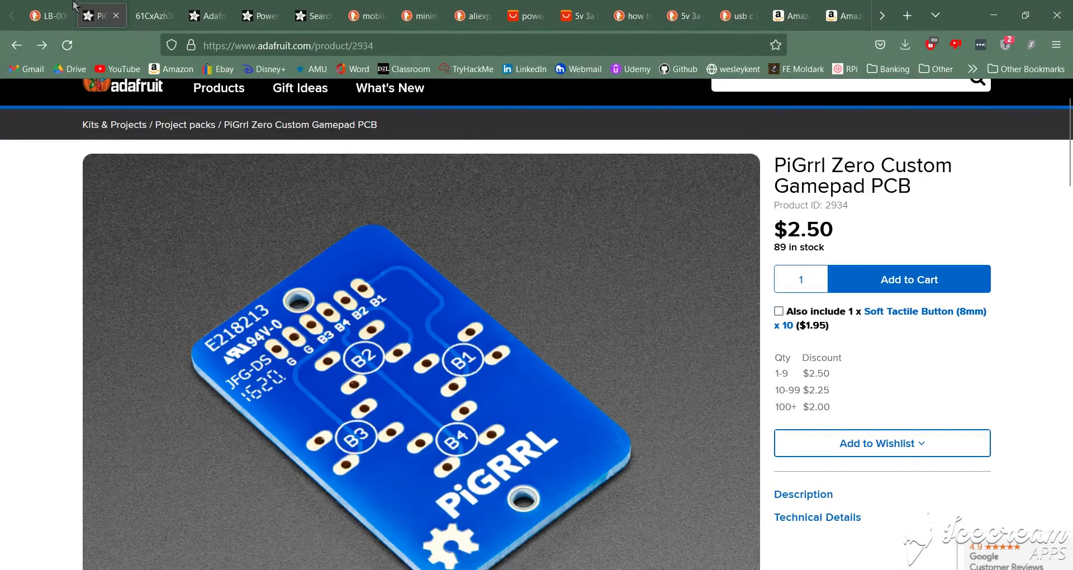
click(49, 15)
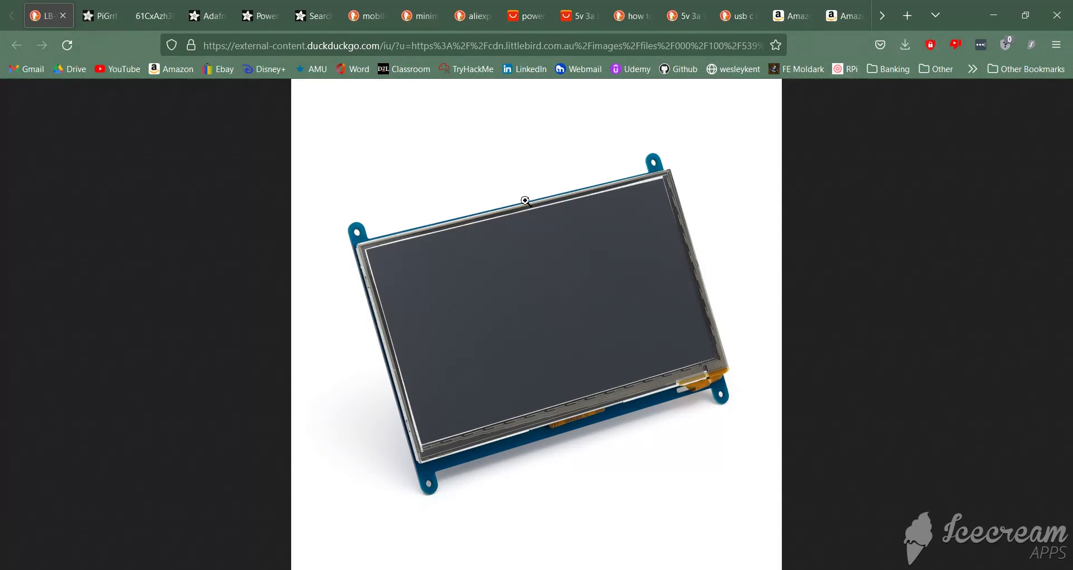
click(992, 25)
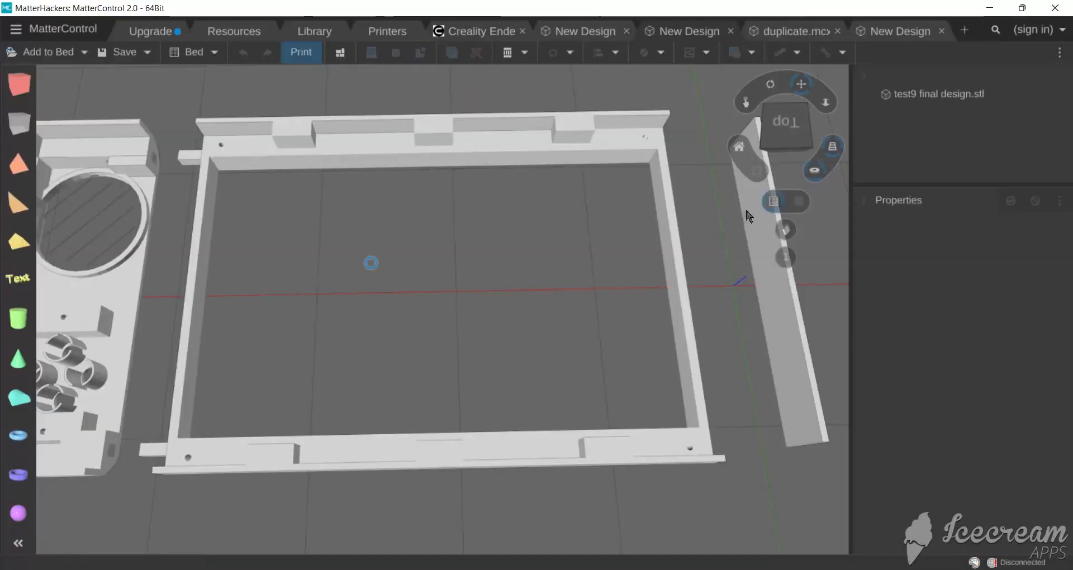
Inspect the underside of the screen frame and its edge blocks.
middle_drag(359, 313, 361, 289)
drag(399, 395, 400, 392)
right_drag(399, 392, 385, 115)
middle_drag(453, 397, 509, 69)
scroll(466, 319, down, 5)
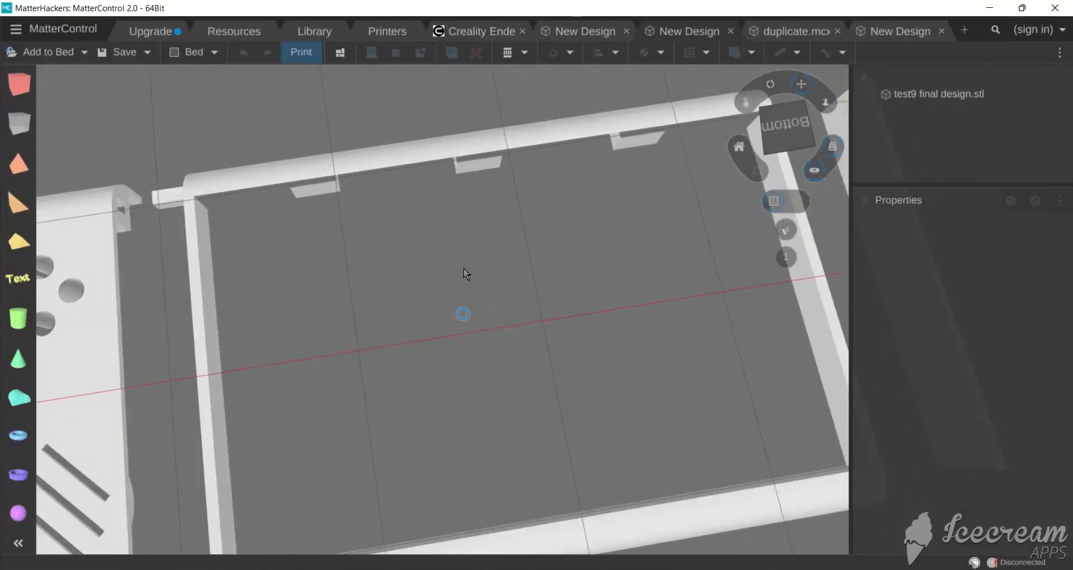
Open the duplicate.mcx design and examine the internal blocks, supports and cutouts of the coloured case assembly.
click(797, 52)
click(793, 30)
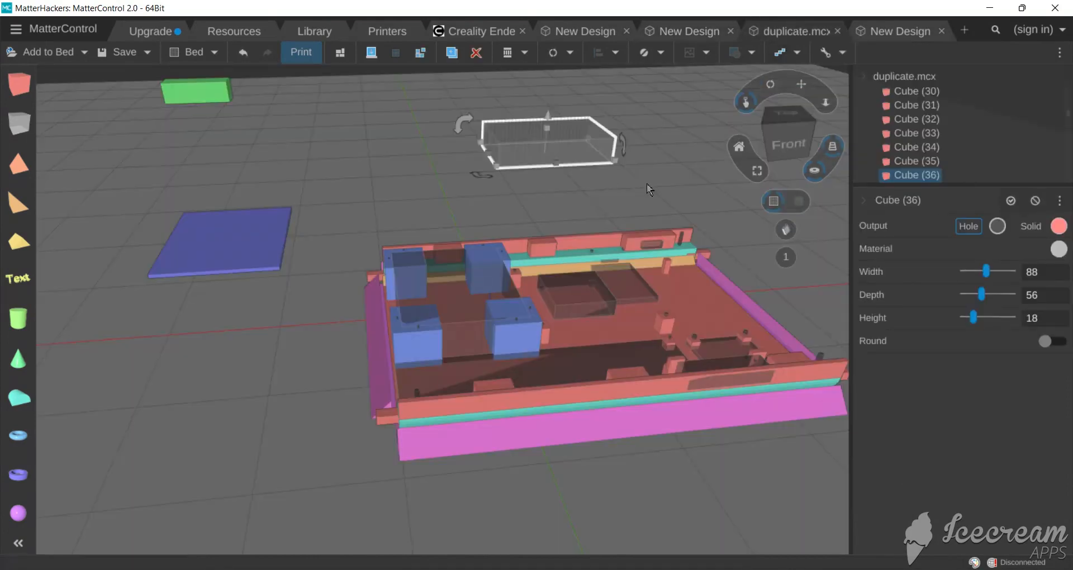
click(801, 85)
drag(598, 233, 469, 225)
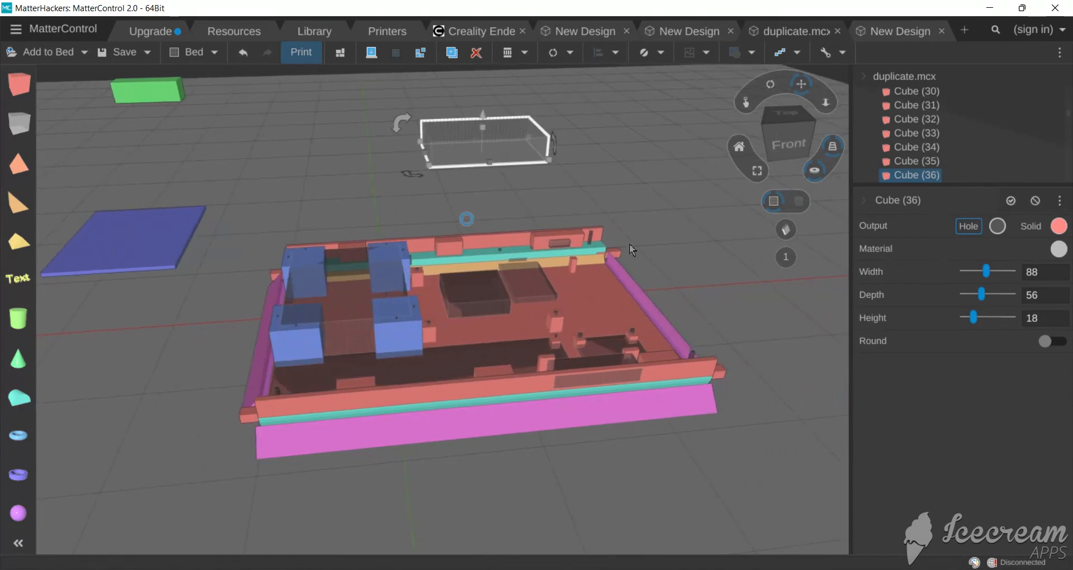
right_drag(629, 244, 564, 313)
scroll(552, 351, up, 3)
right_drag(638, 357, 589, 353)
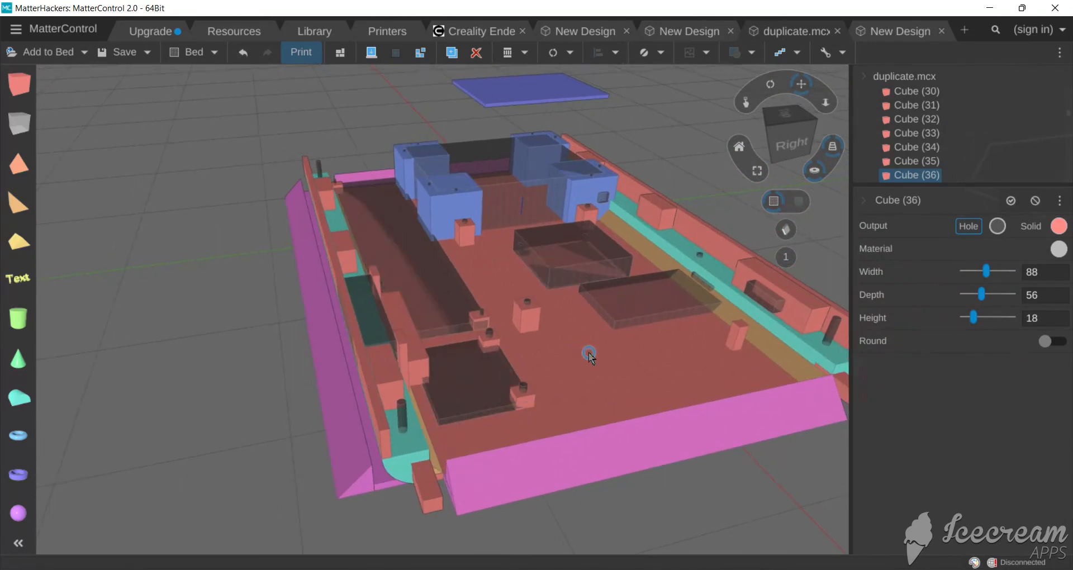
Move the 88 × 56 × 18 hole box behind the case assembly toward the flat blue plate.
middle_drag(588, 353, 592, 356)
right_drag(492, 427, 610, 430)
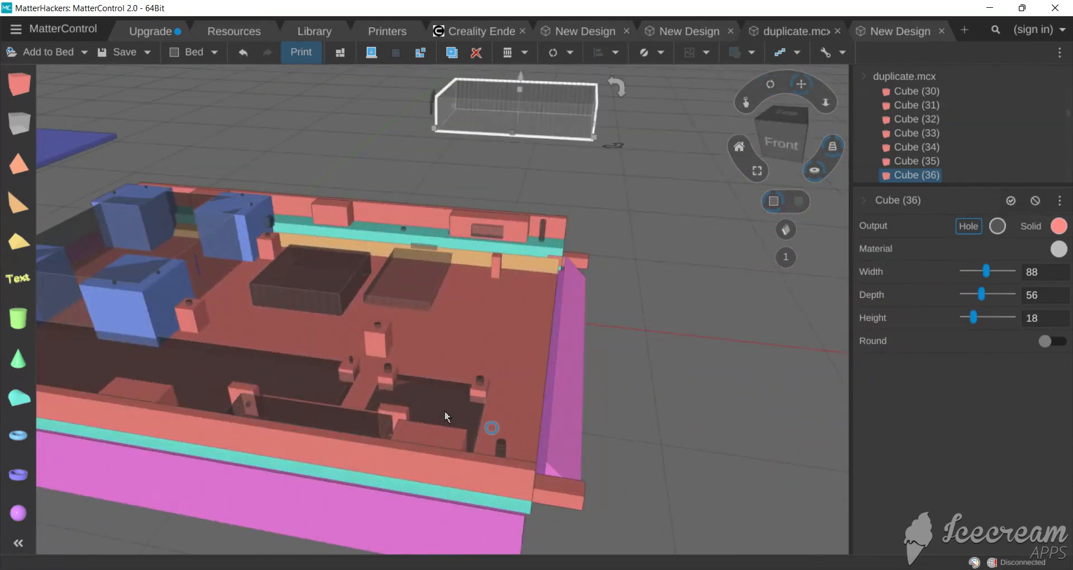
drag(548, 101, 430, 120)
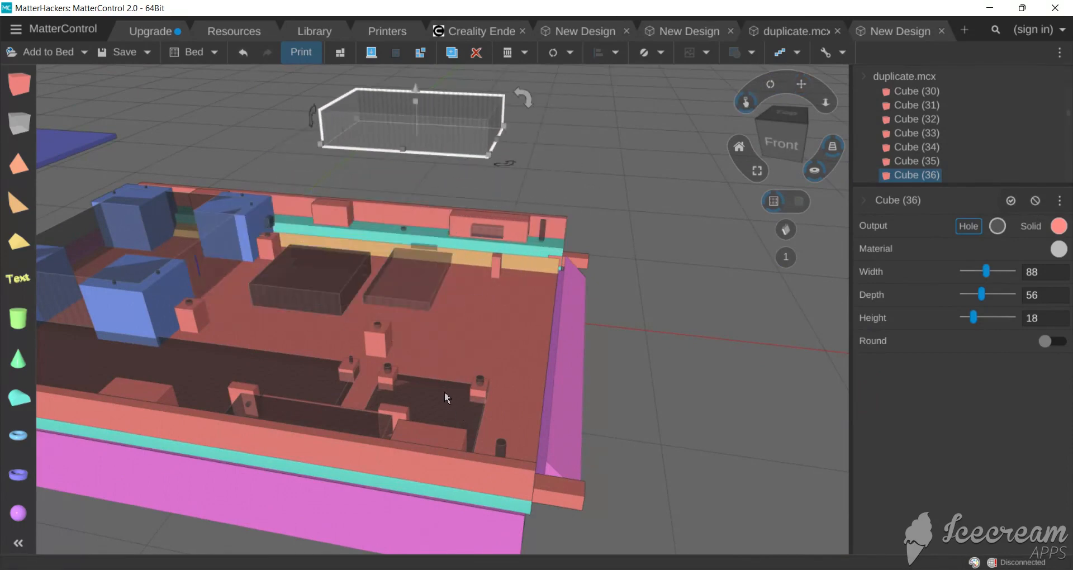
right_drag(389, 394, 324, 400)
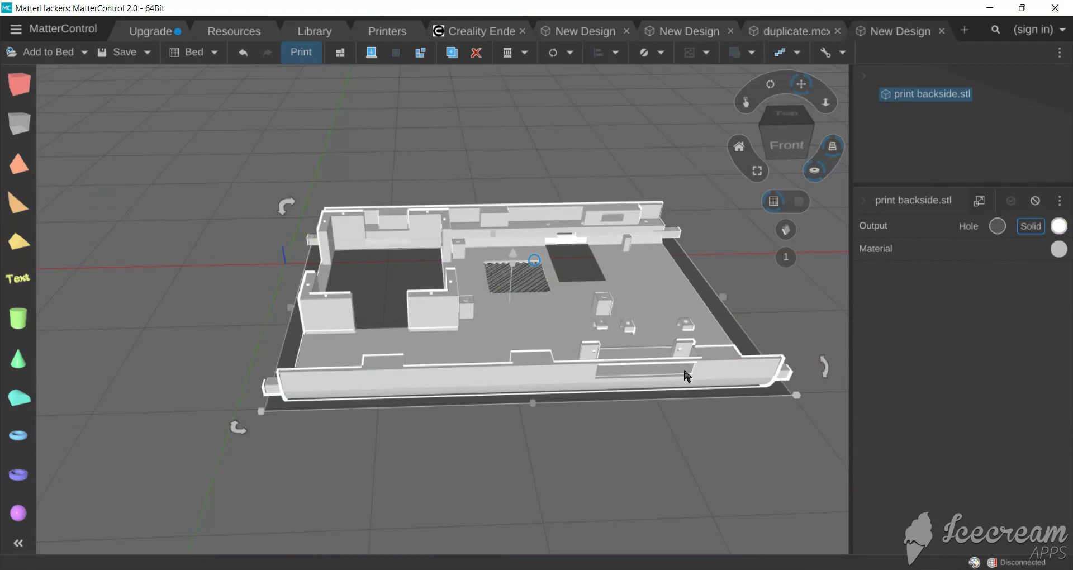
Examine the print backside.stl model's front wall opening, interior mounts and rear wall slot.
right_drag(683, 379, 678, 339)
scroll(675, 354, up, 3)
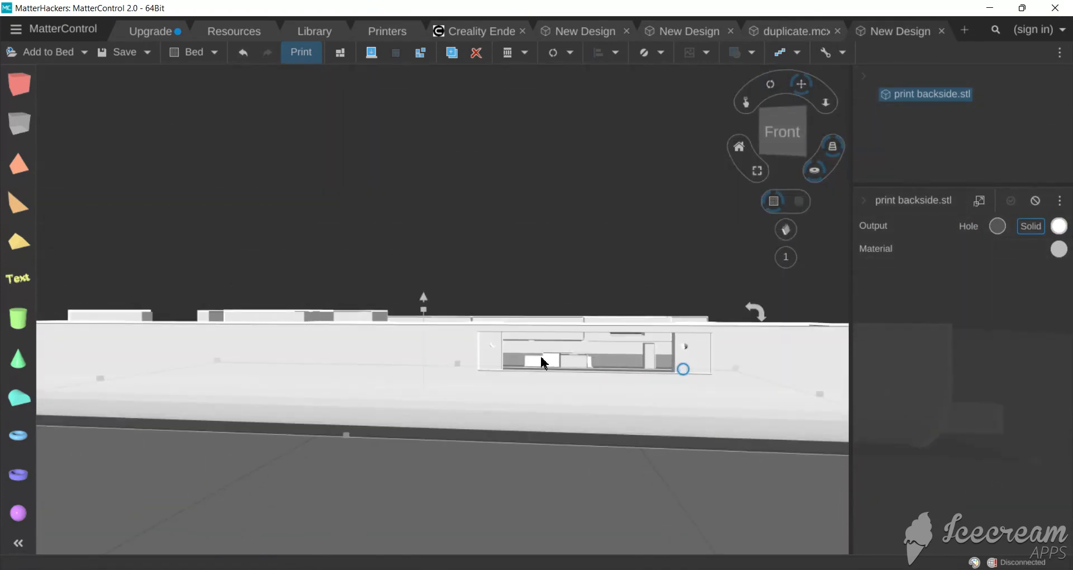
right_drag(595, 316, 588, 389)
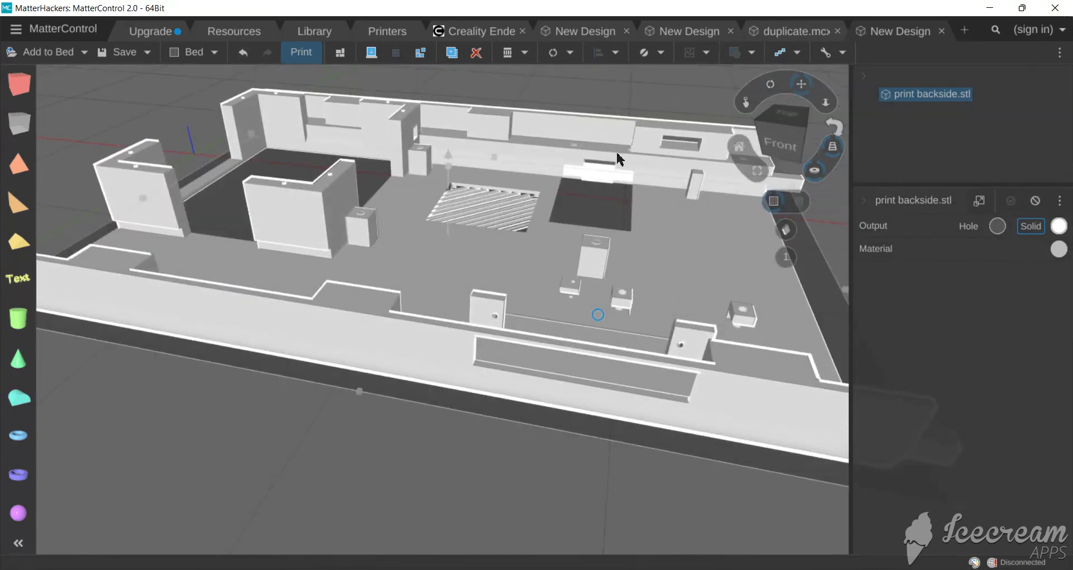
middle_drag(596, 133, 504, 178)
right_drag(635, 134, 478, 137)
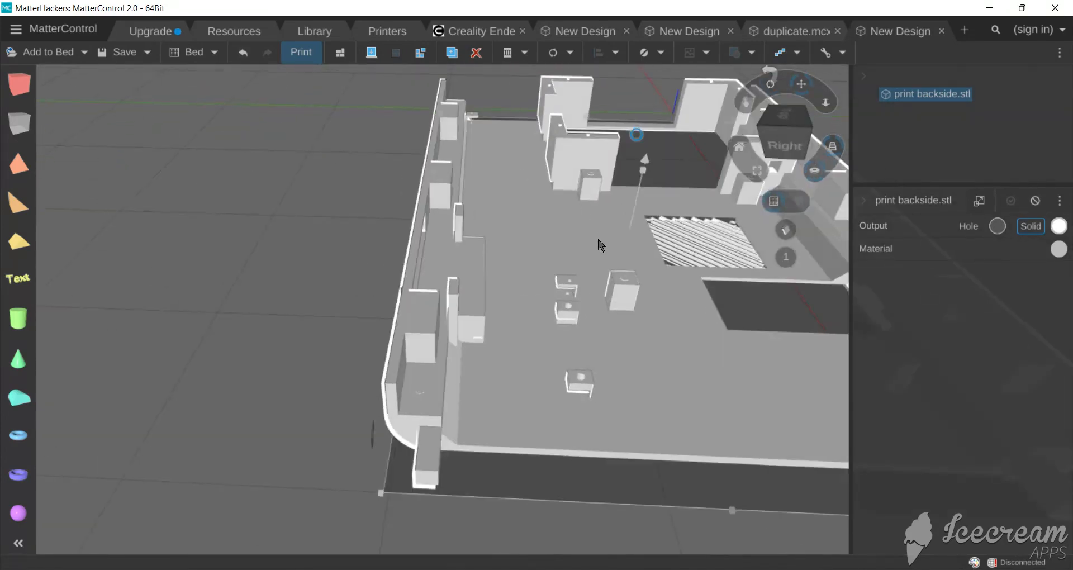
middle_drag(601, 244, 178, 91)
right_drag(414, 124, 279, 174)
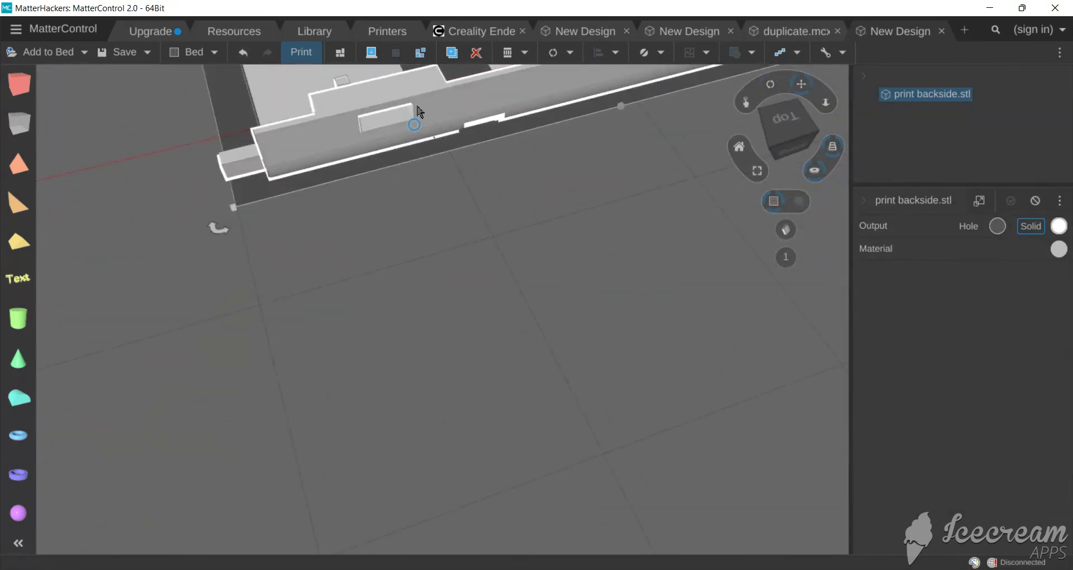
middle_drag(457, 90, 459, 221)
right_drag(350, 278, 317, 170)
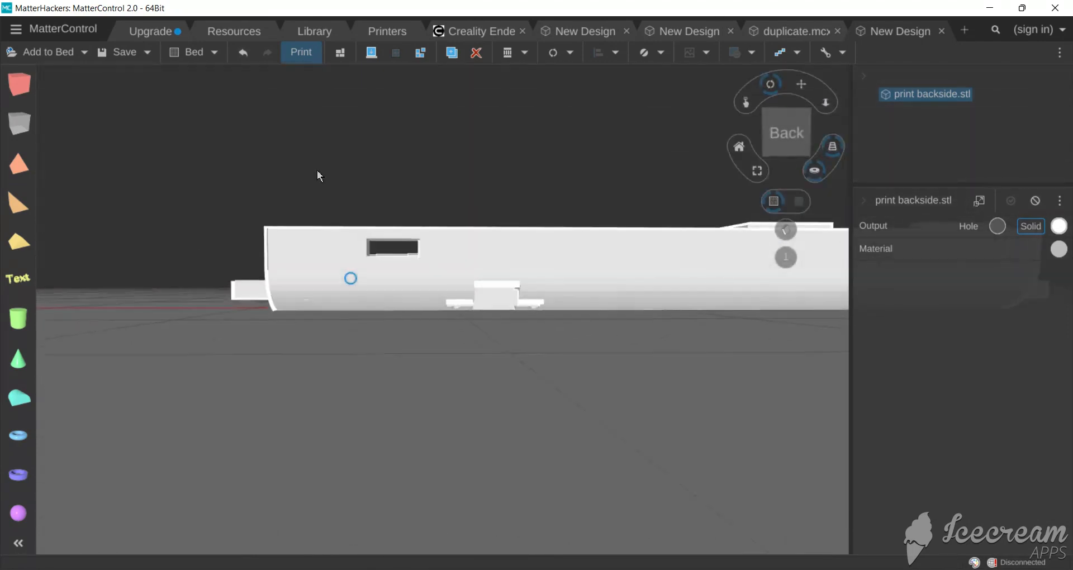
scroll(370, 211, up, 3)
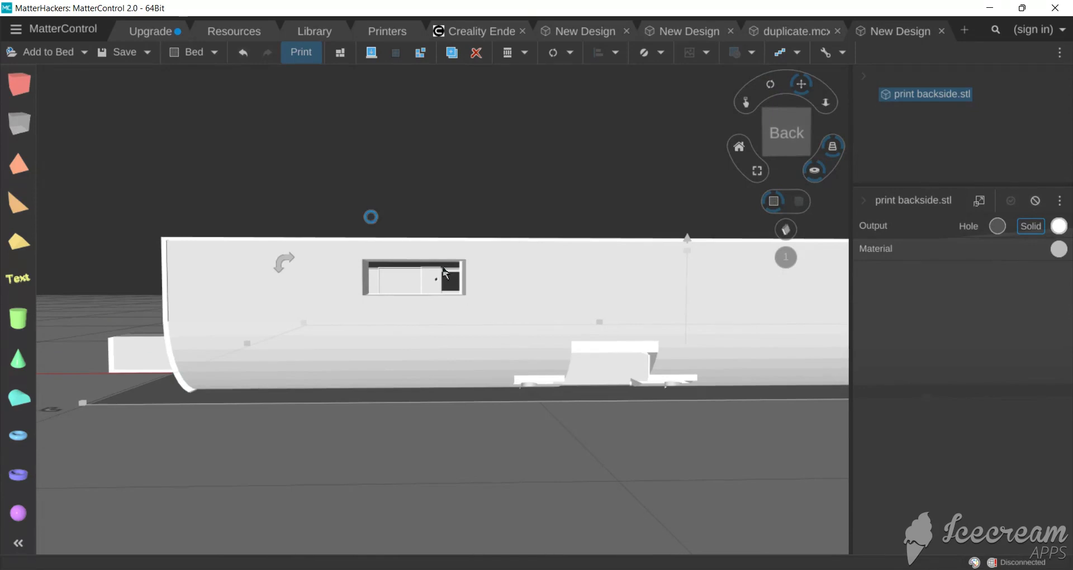
Inspect the standoffs, openings and diagonal vent slots in the back case from inside and from below.
right_drag(446, 272, 439, 322)
right_drag(574, 166, 796, 211)
middle_drag(596, 142, 596, 239)
right_drag(701, 279, 782, 308)
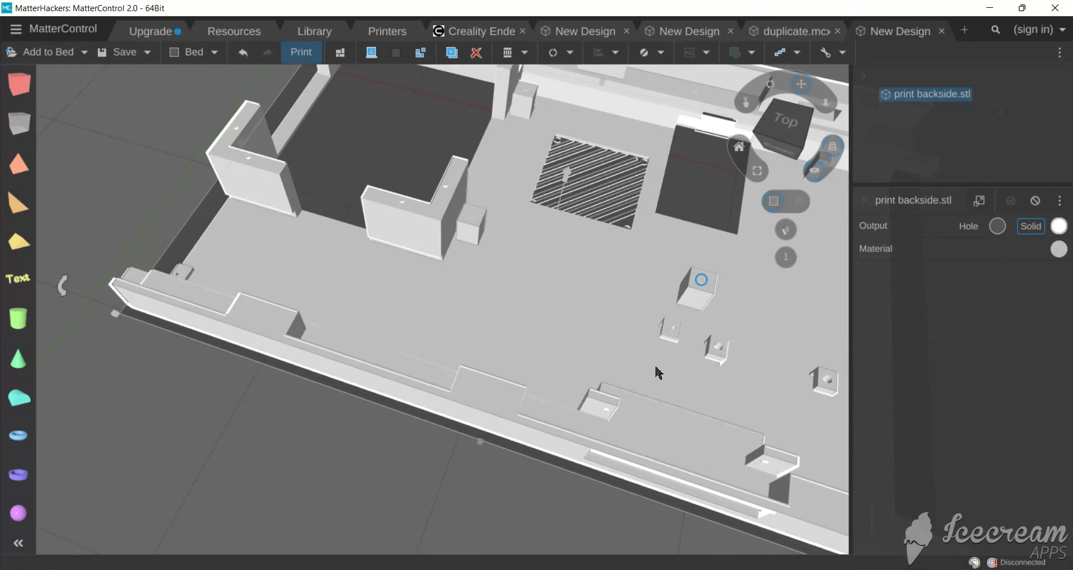
right_drag(654, 367, 585, 360)
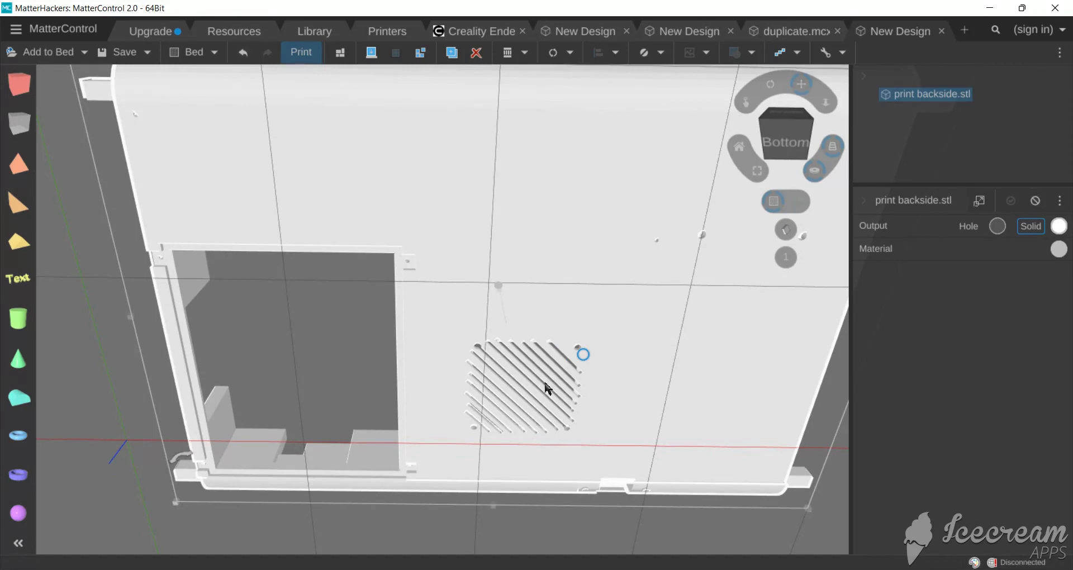
Inspect the back shell's diagonal vent slots from below and the corner walls around its large rectangular opening from inside.
right_drag(549, 385, 551, 420)
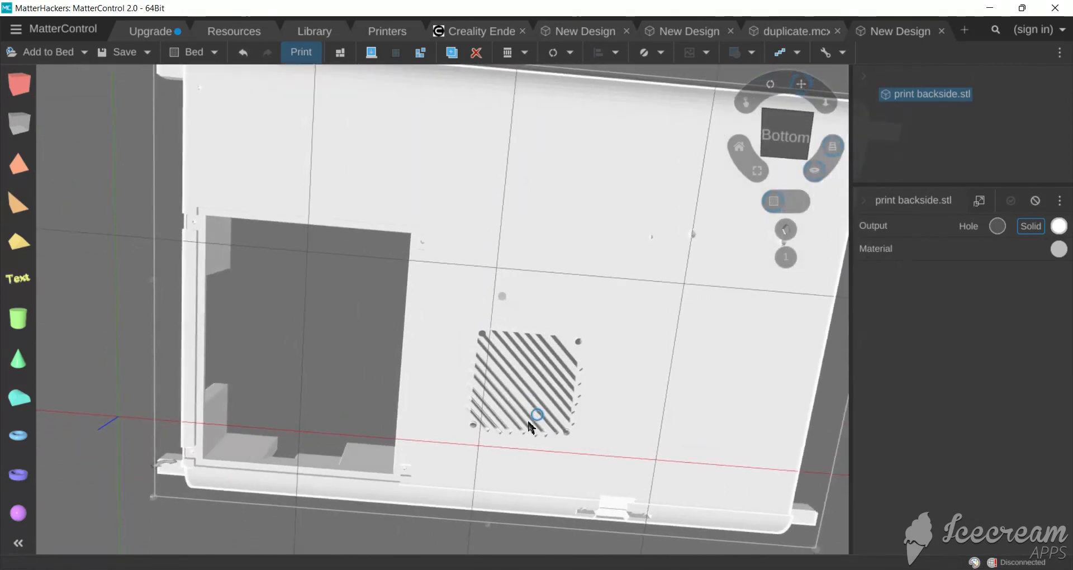
right_drag(621, 208, 520, 44)
middle_drag(548, 94, 662, 372)
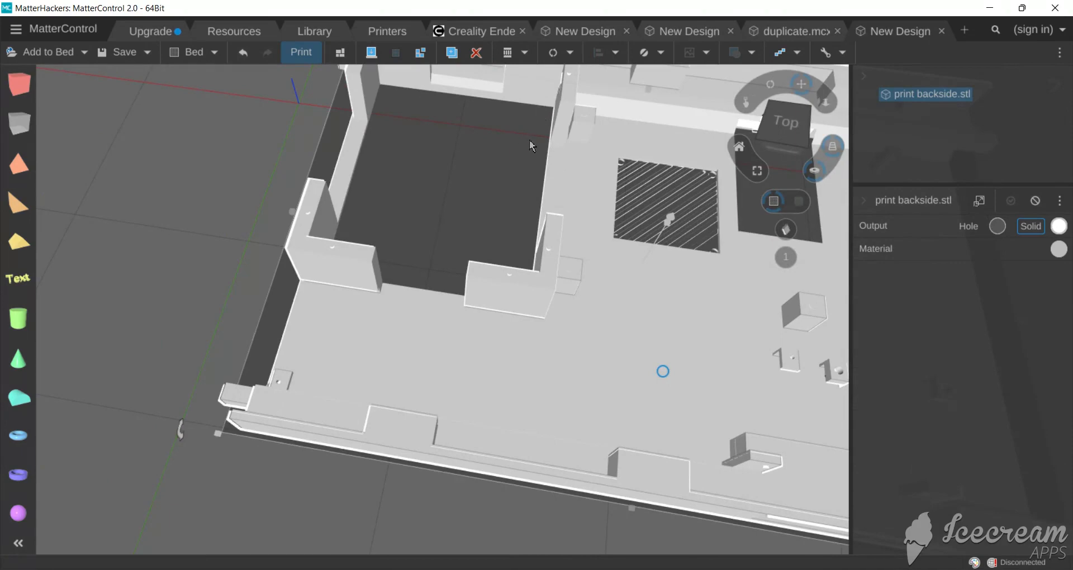
middle_drag(532, 147, 505, 211)
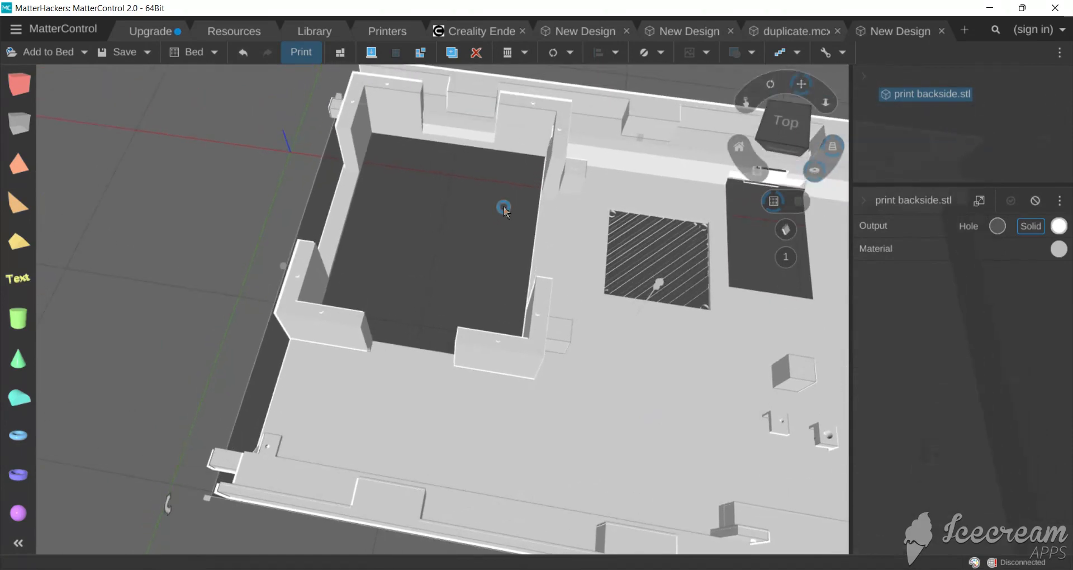
In the duplicate.mcx design, move the flat 60 × 74 × 2 blue plate onto the four blue corner blocks.
click(786, 31)
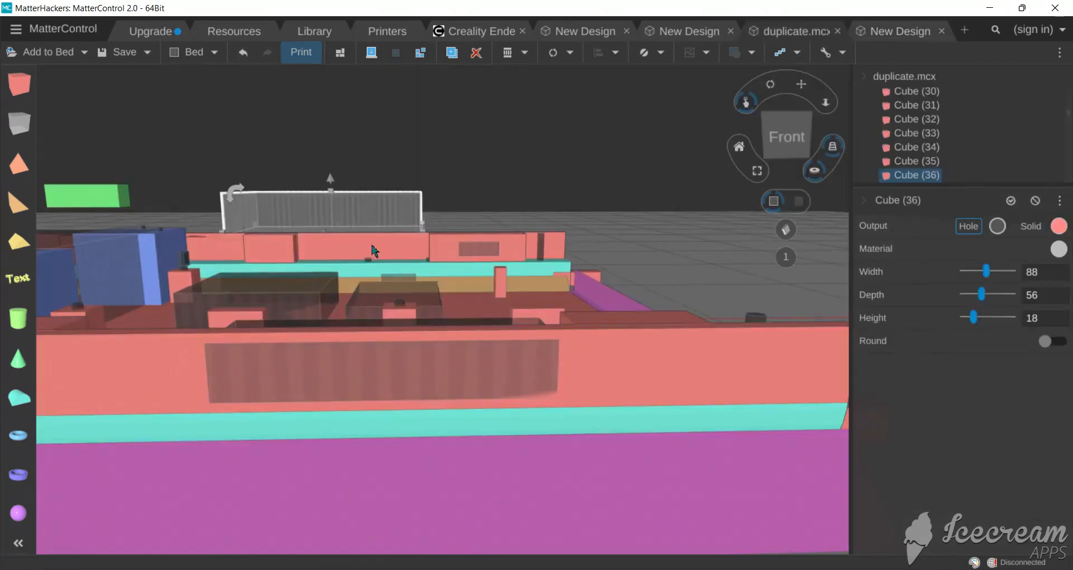
scroll(371, 246, down, 5)
right_drag(364, 276, 401, 295)
click(800, 83)
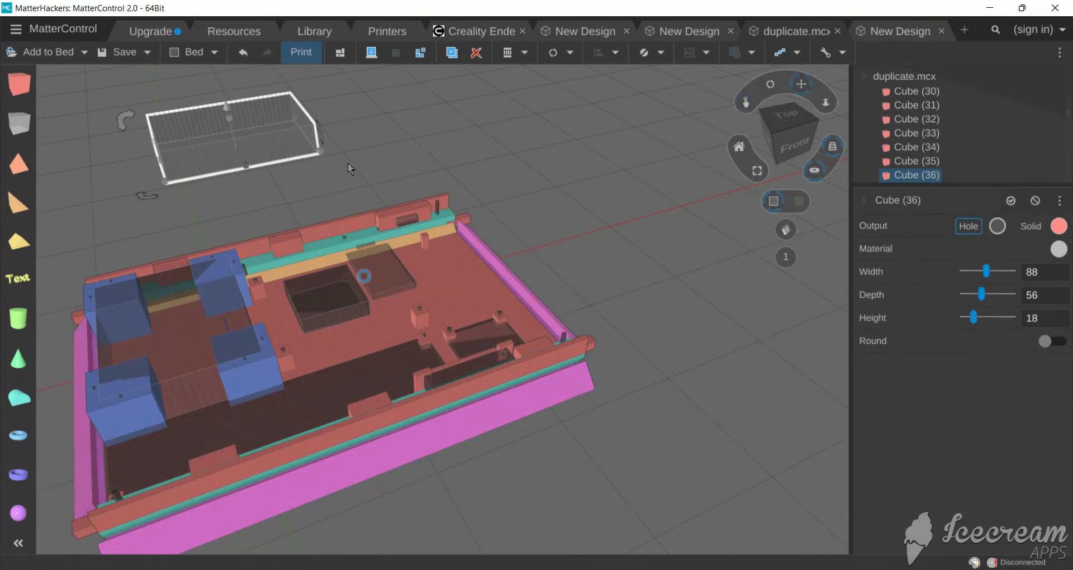
middle_drag(348, 162, 553, 95)
right_drag(553, 96, 496, 56)
middle_drag(596, 195, 504, 156)
right_drag(501, 168, 460, 207)
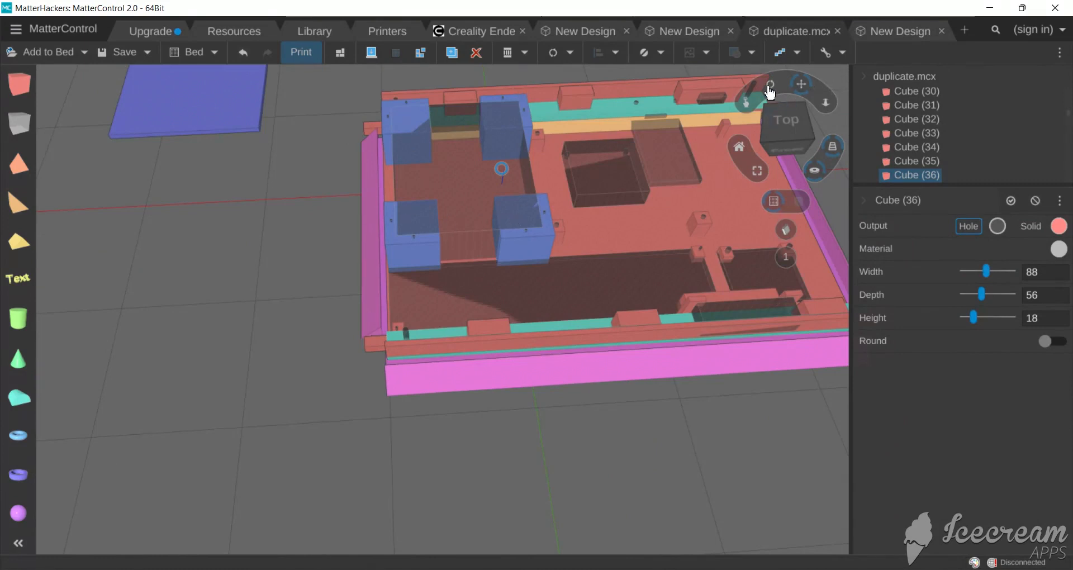
click(258, 132)
drag(258, 132, 501, 202)
Return to the print backside.stl model and examine the recessed rim and screw holes around the rectangular opening from below.
click(865, 31)
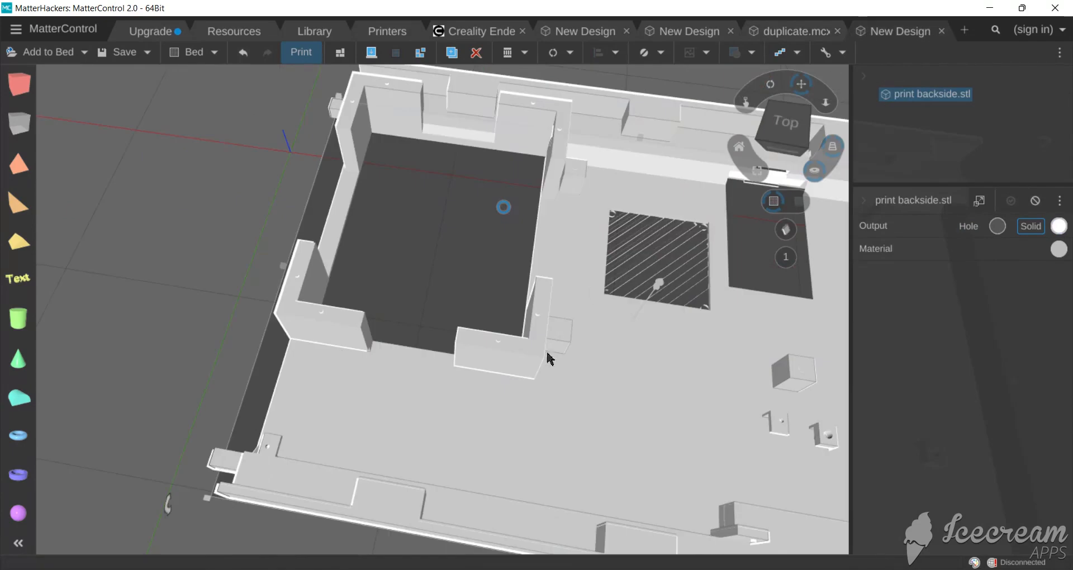
right_drag(536, 360, 538, 236)
right_drag(538, 433, 546, 353)
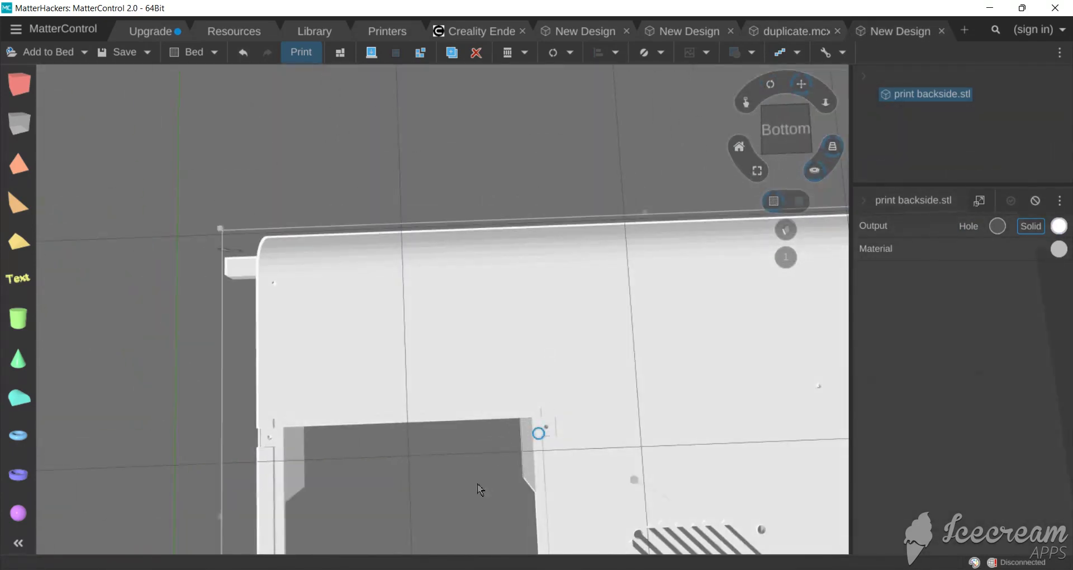
middle_drag(478, 484, 543, 278)
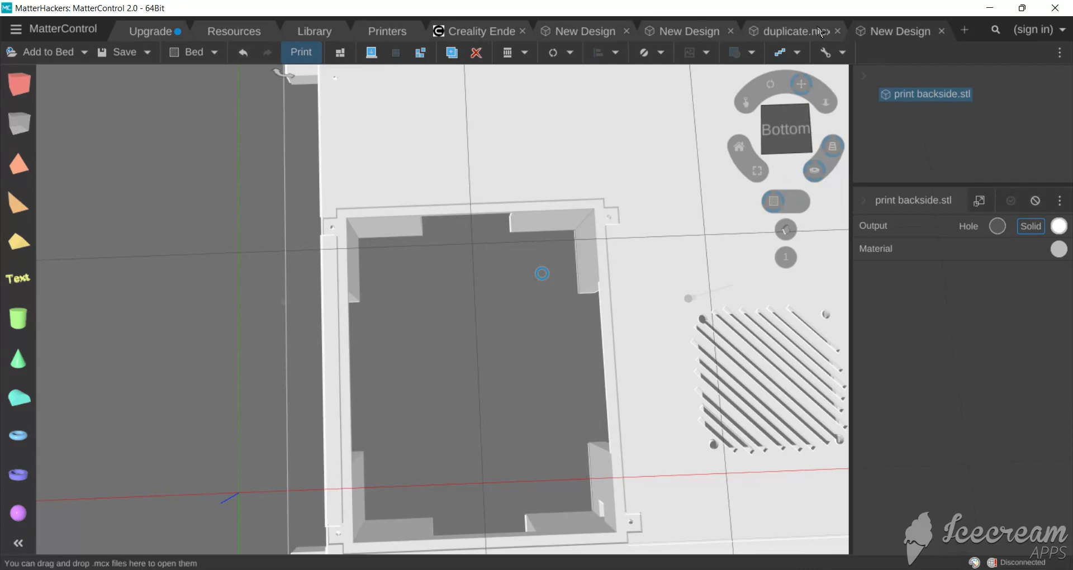
click(799, 34)
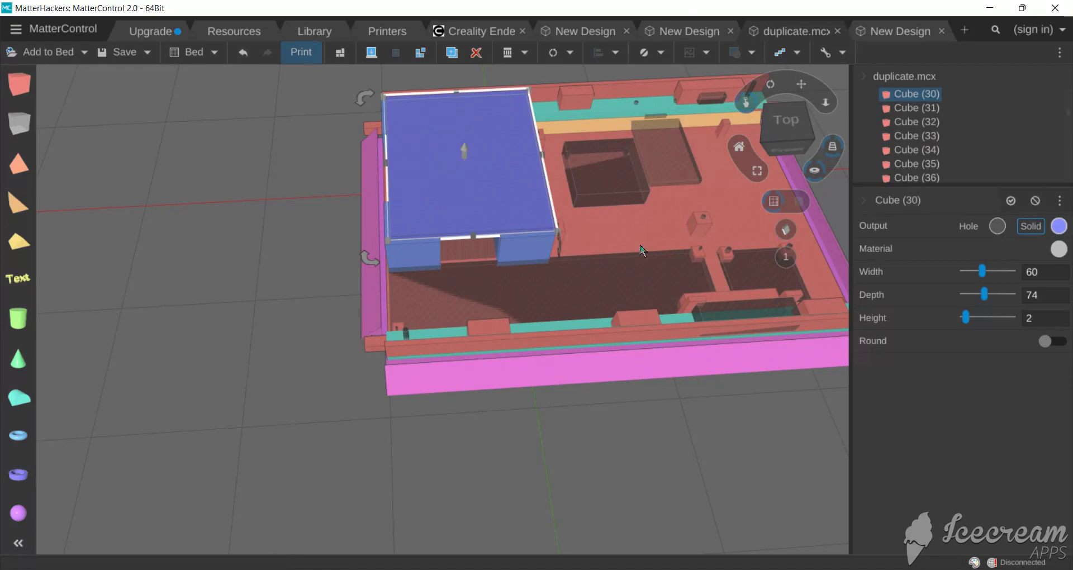
click(552, 238)
drag(550, 233, 511, 234)
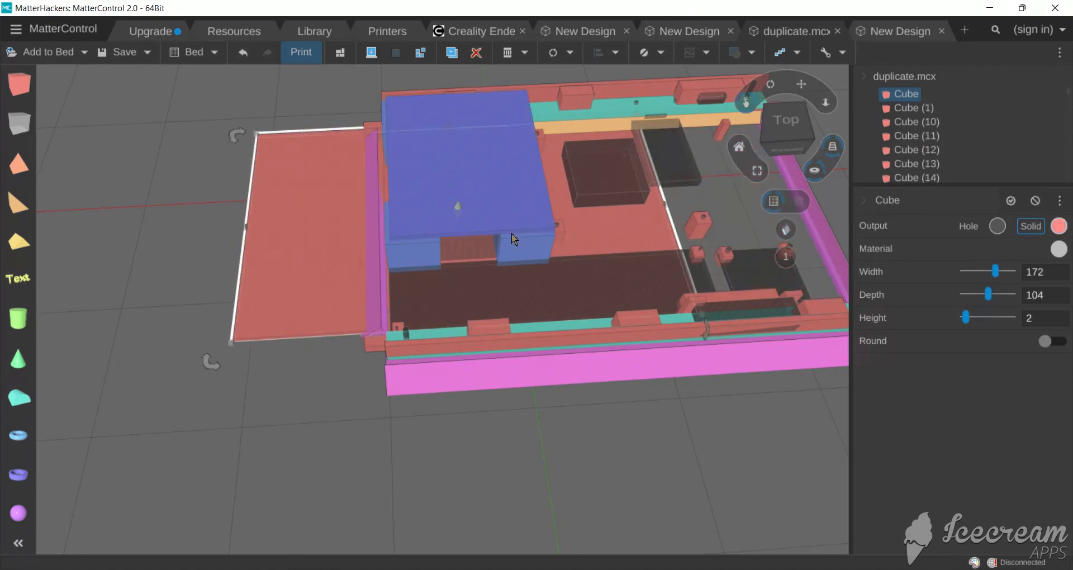
key(ctrl+z)
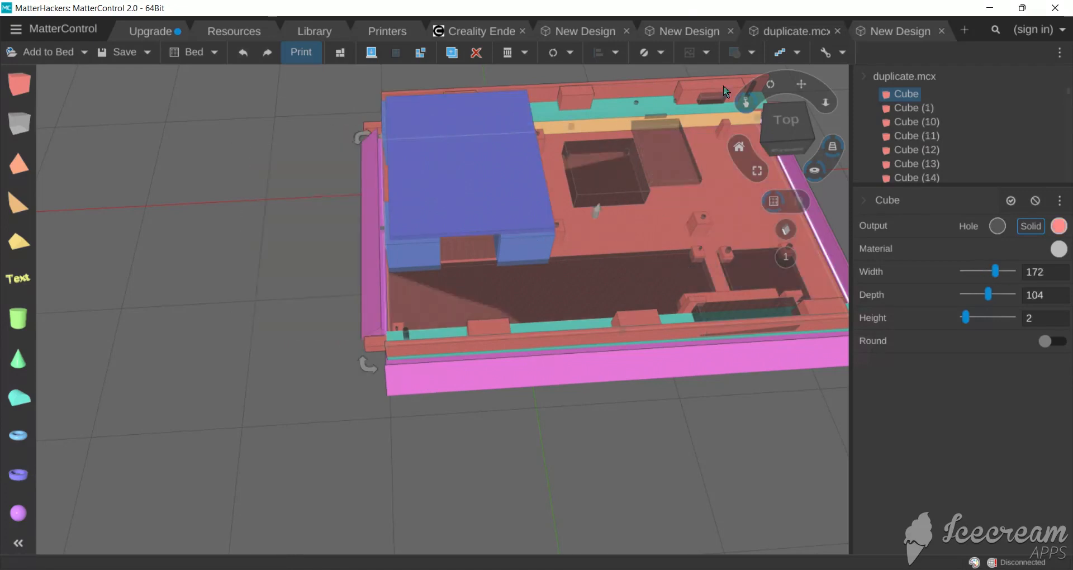
Return to the print backside.stl model and examine the whole shell from below and its interior walls and mounts from the front.
click(894, 31)
scroll(624, 260, down, 6)
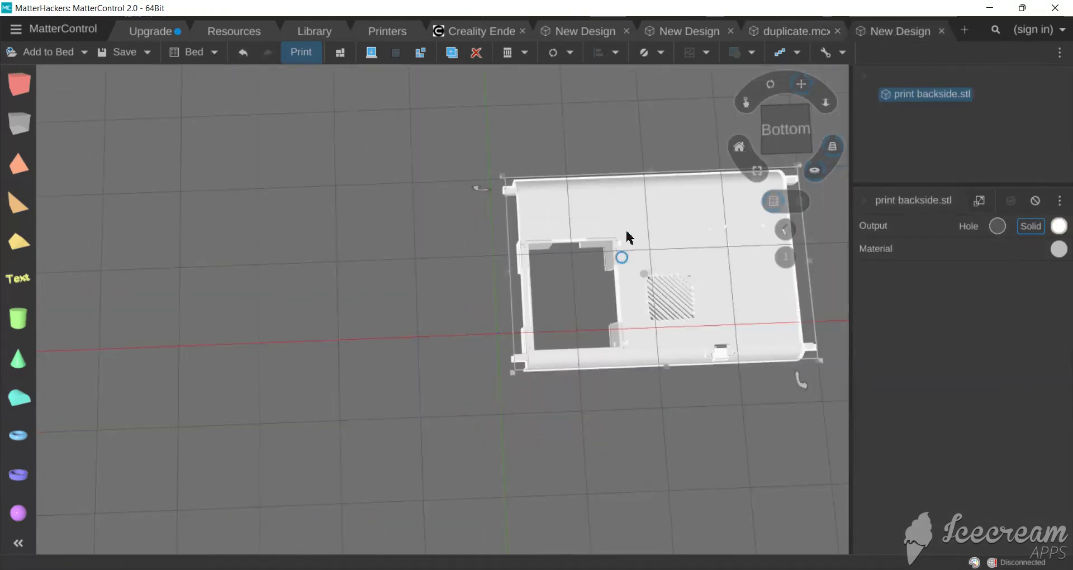
right_drag(647, 190, 646, 469)
right_drag(610, 215, 600, 243)
middle_drag(599, 243, 548, 376)
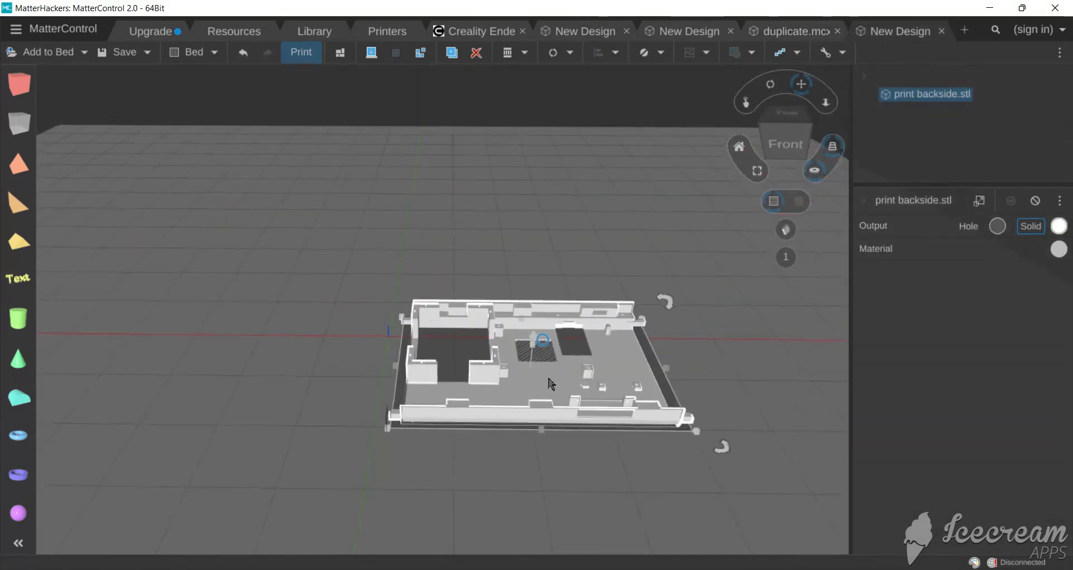
right_drag(547, 376, 539, 378)
scroll(539, 379, up, 3)
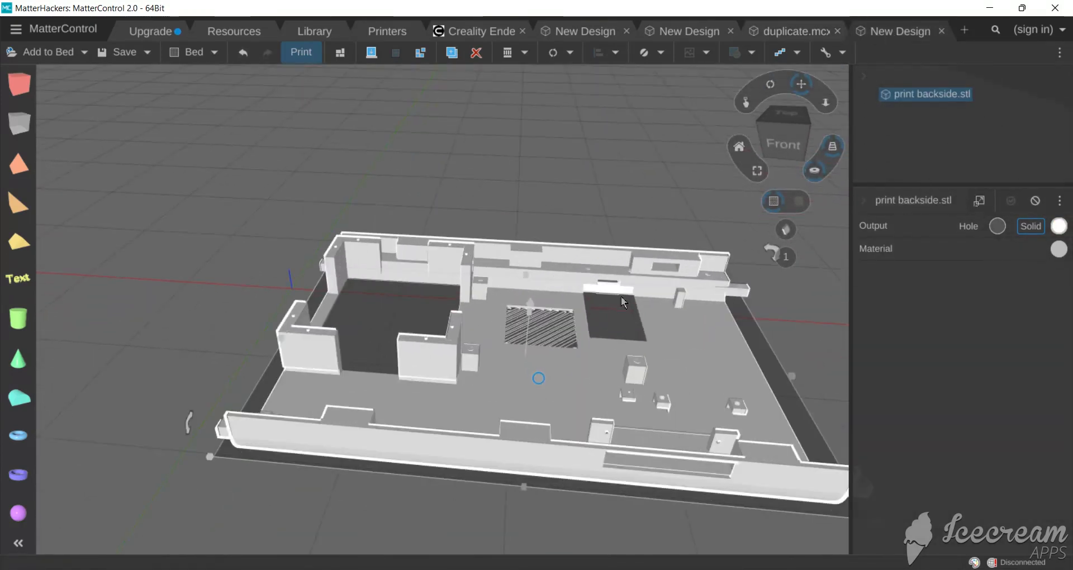
Examine the rectangular port opening and lower notch in the back shell's rear wall, then its interior from above.
right_drag(619, 316, 653, 372)
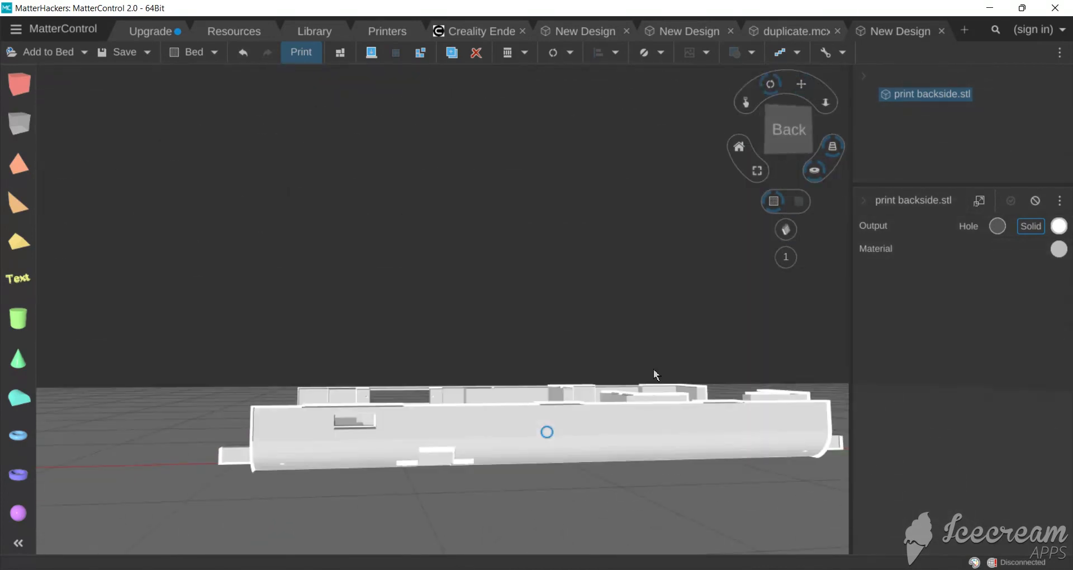
scroll(406, 464, up, 6)
right_drag(530, 404, 529, 376)
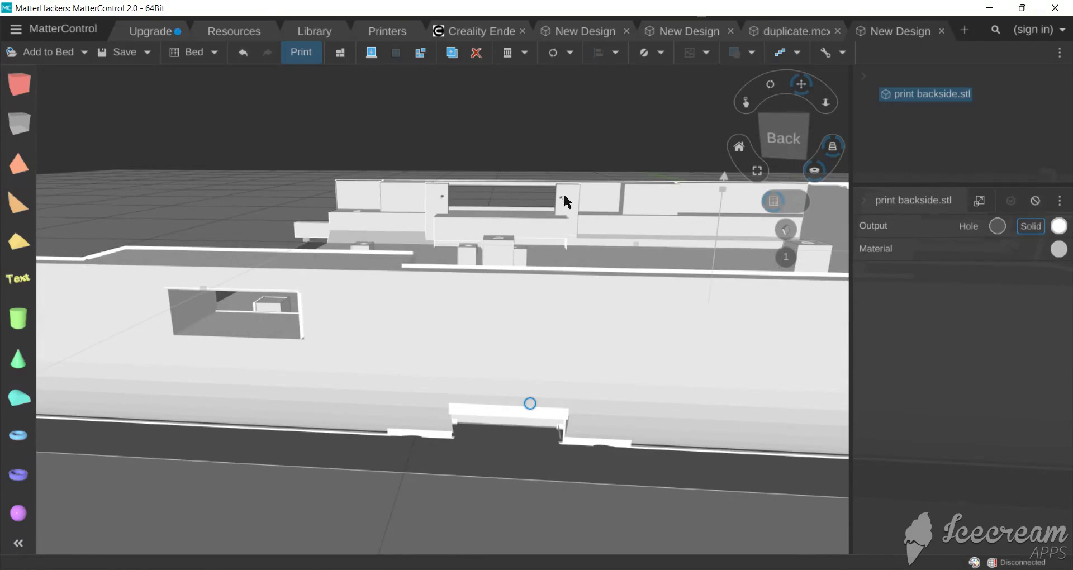
right_drag(565, 198, 272, 233)
drag(378, 142, 428, 229)
right_drag(428, 233, 360, 299)
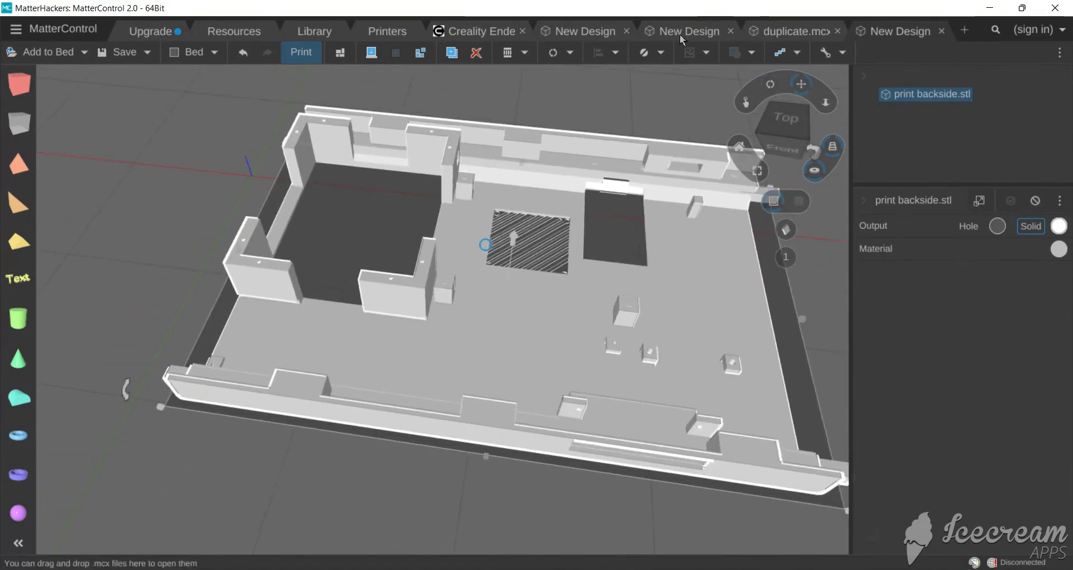
Switch to the test9 final design.stl model and examine the inside of its screen frame and detached grip.
click(679, 32)
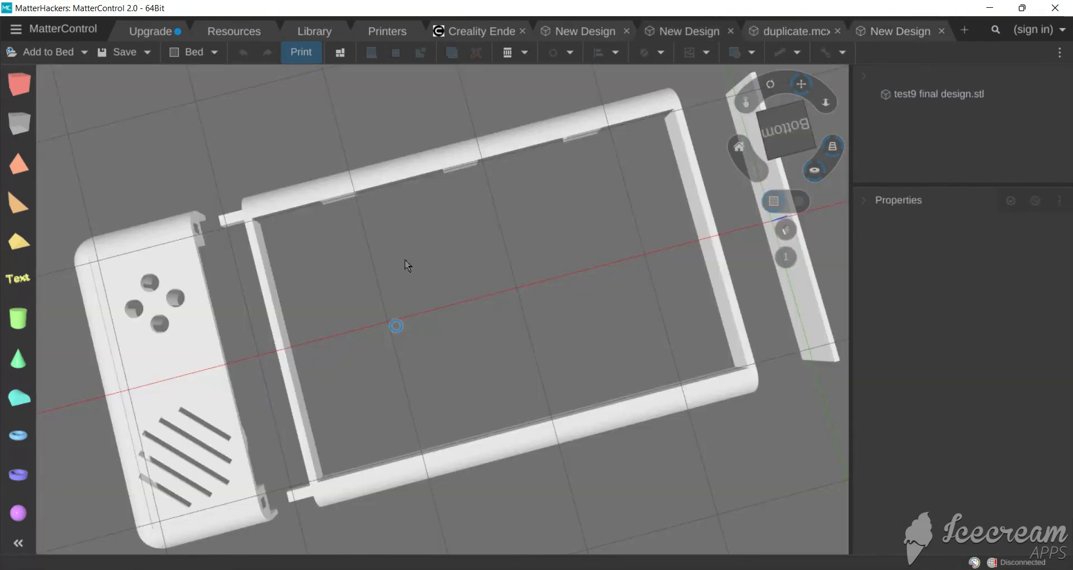
right_drag(406, 266, 394, 390)
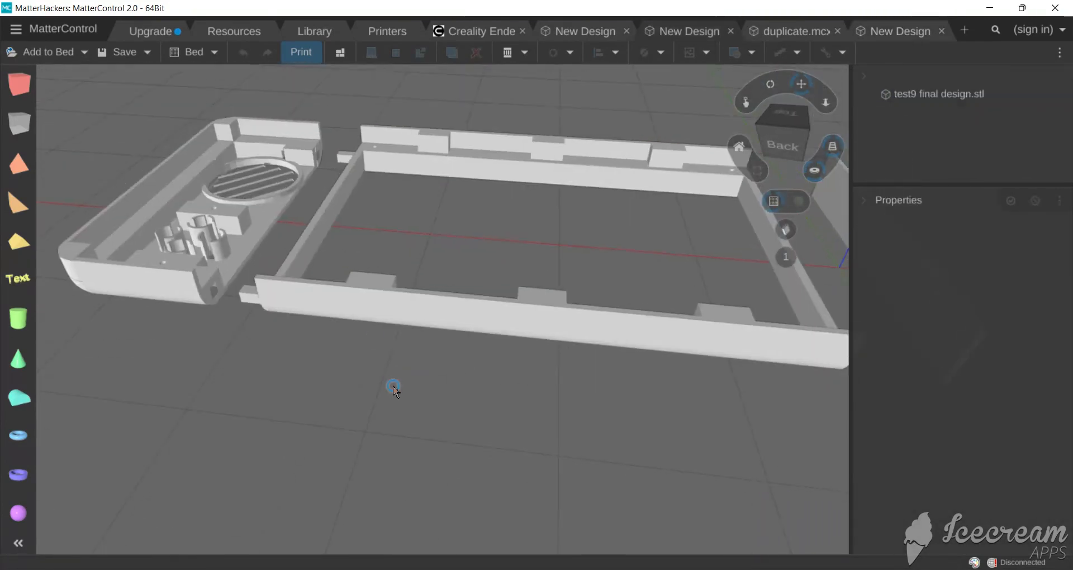